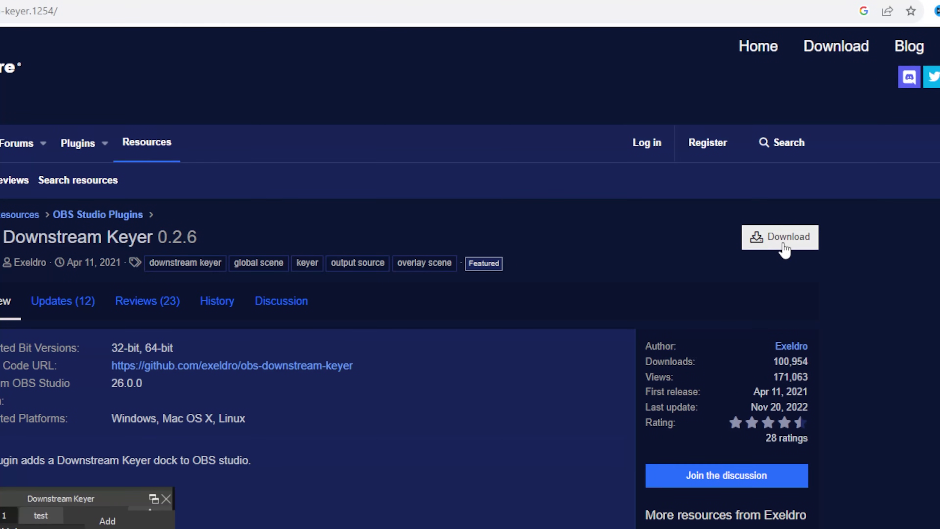
- Download downstream-keyer-0.2.6-windows-installer.zip from the Downstream Keyer resource page and minimise the browser
left_click(785, 246)
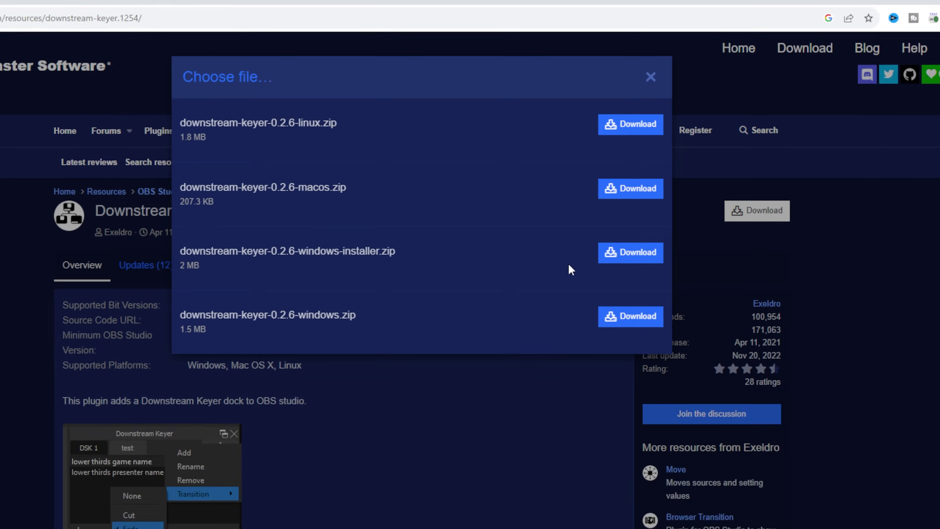
left_click(611, 254)
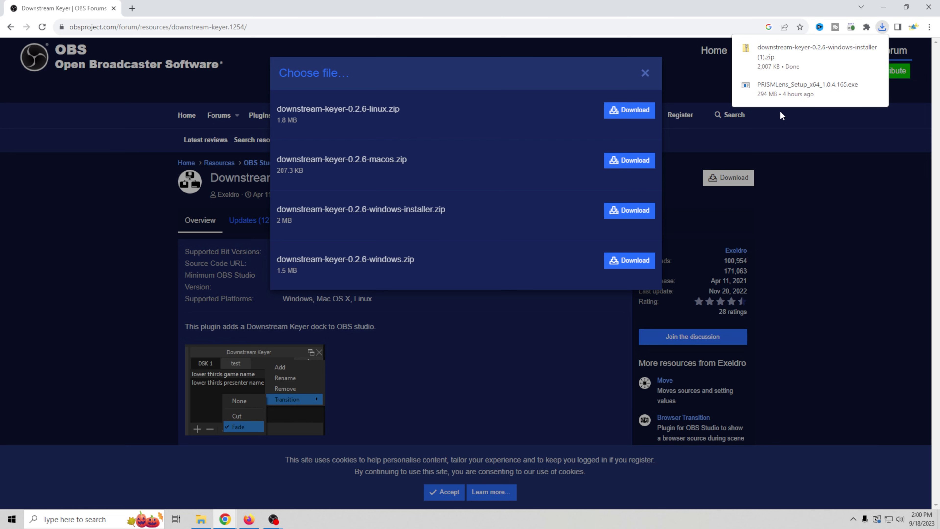
left_click(884, 8)
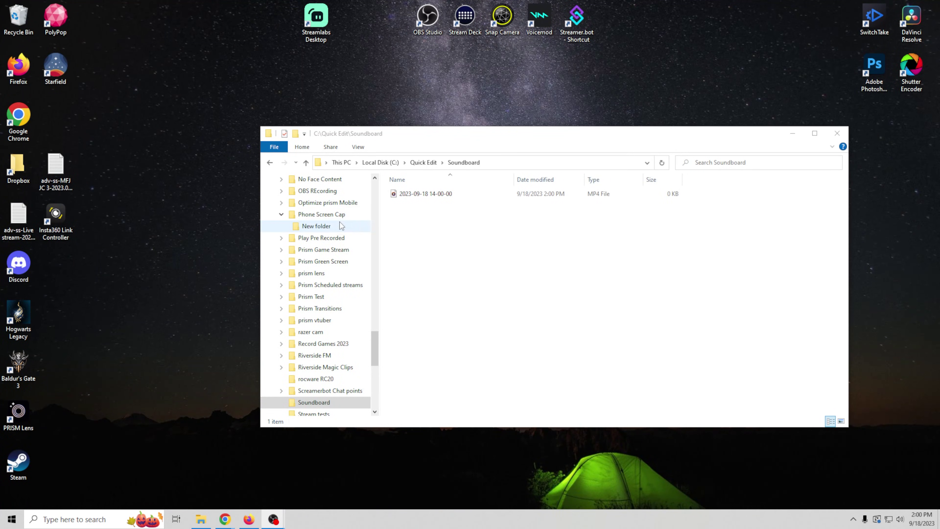
- Extract the downstream-keyer-0.2.6-windows-installer (1) archive in the Downloads folder
scroll(340, 224, "up", 9)
scroll(340, 225, "up", 3)
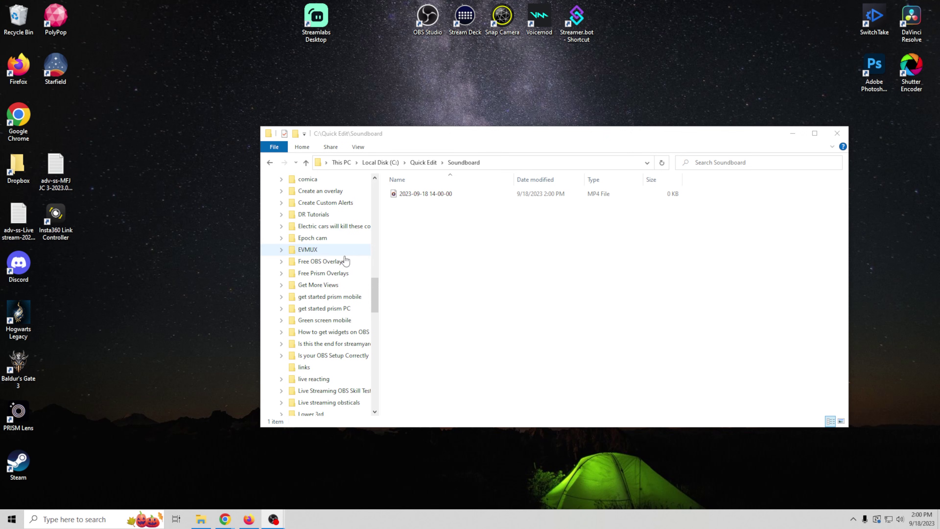
left_click_drag(375, 291, 384, 198)
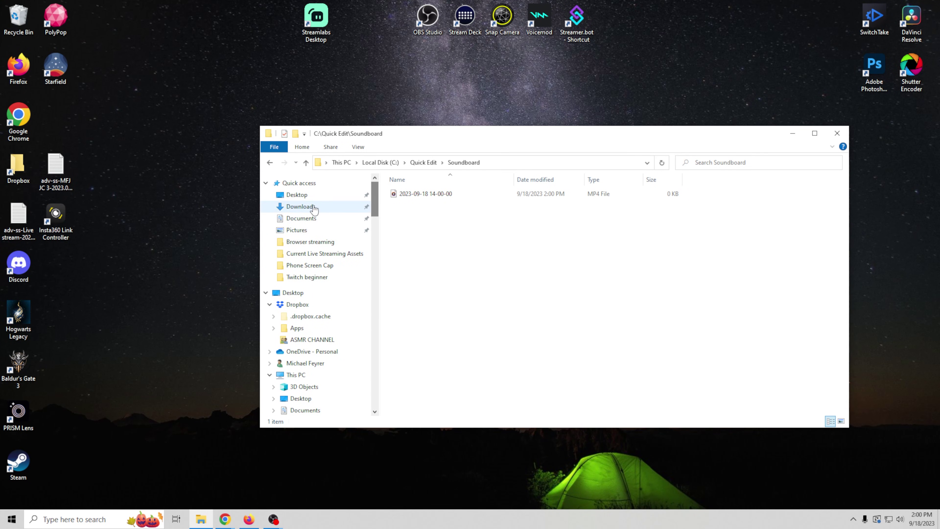
left_click(302, 207)
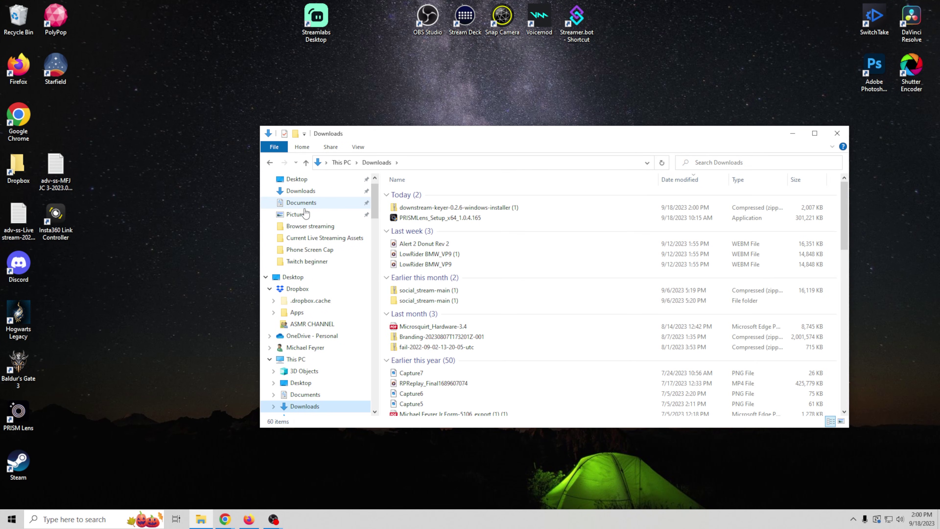
right_click(447, 207)
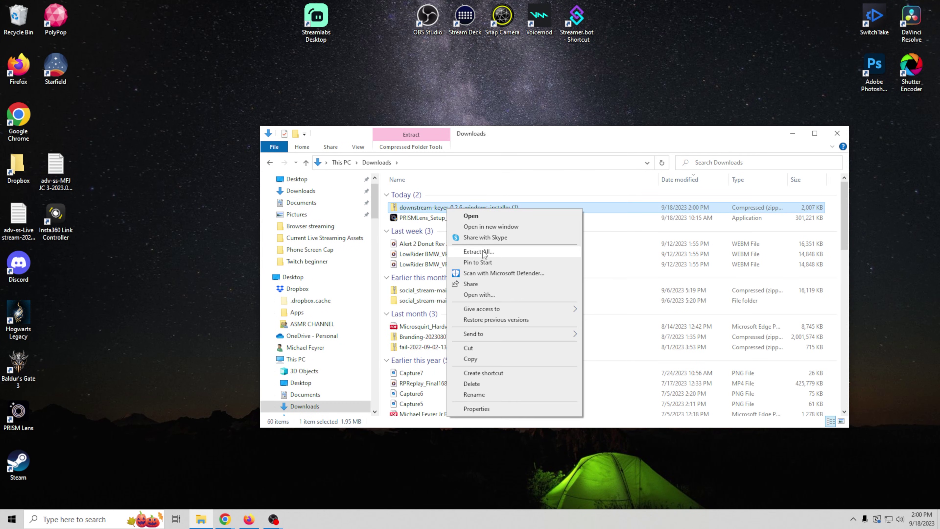
left_click(481, 252)
key("Return")
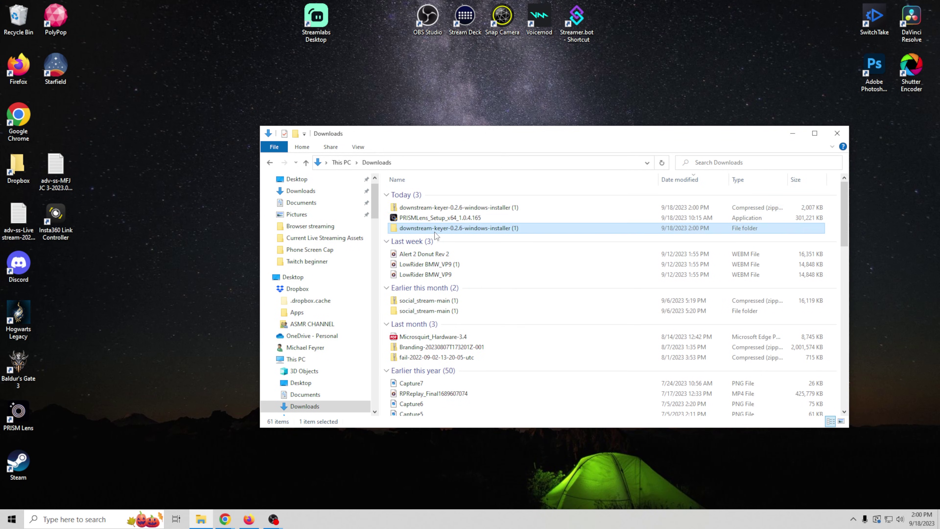
- Try to install Downstream Keyer by running downstream-keyer-installer from the extracted folder, and exit the setup
double_click(432, 229)
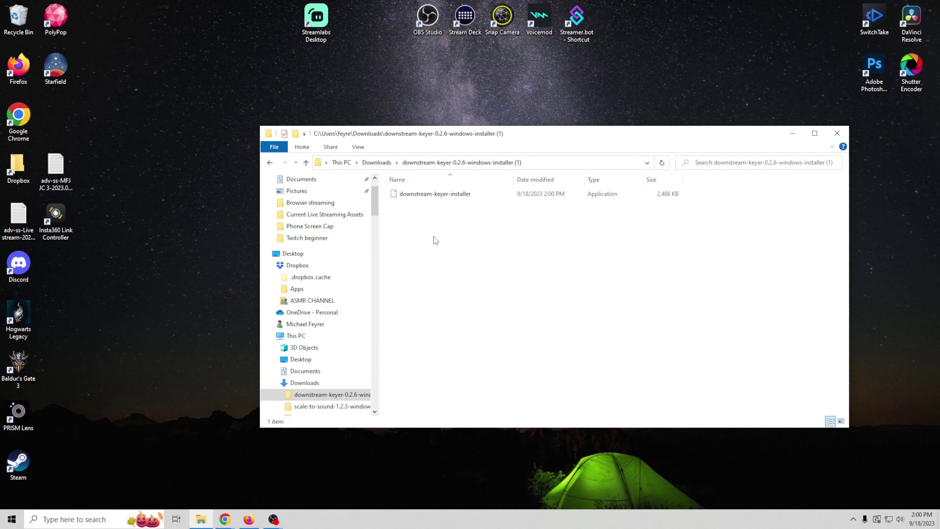
double_click(432, 195)
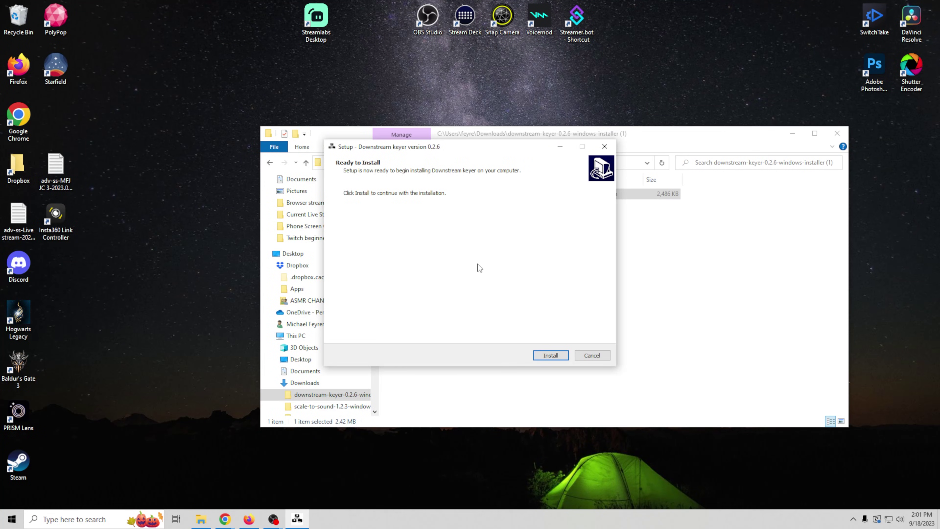
left_click(544, 355)
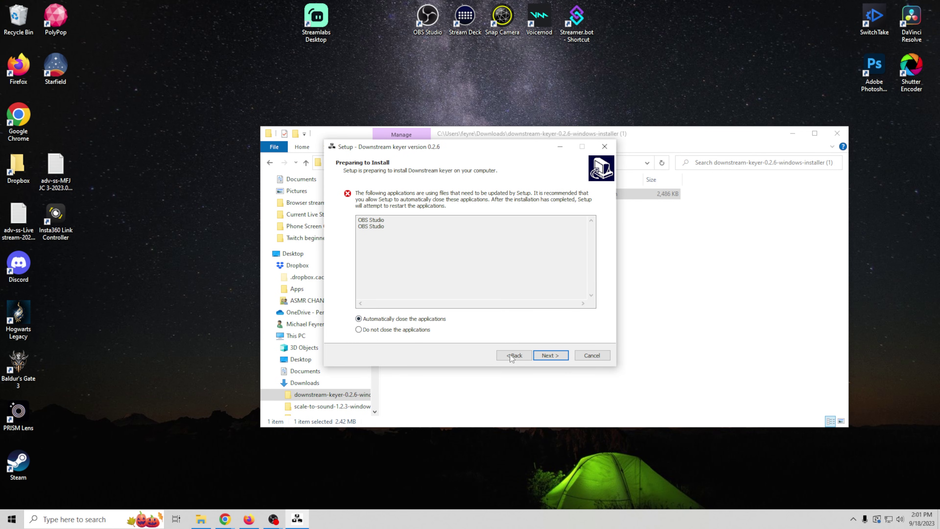
left_click(587, 358)
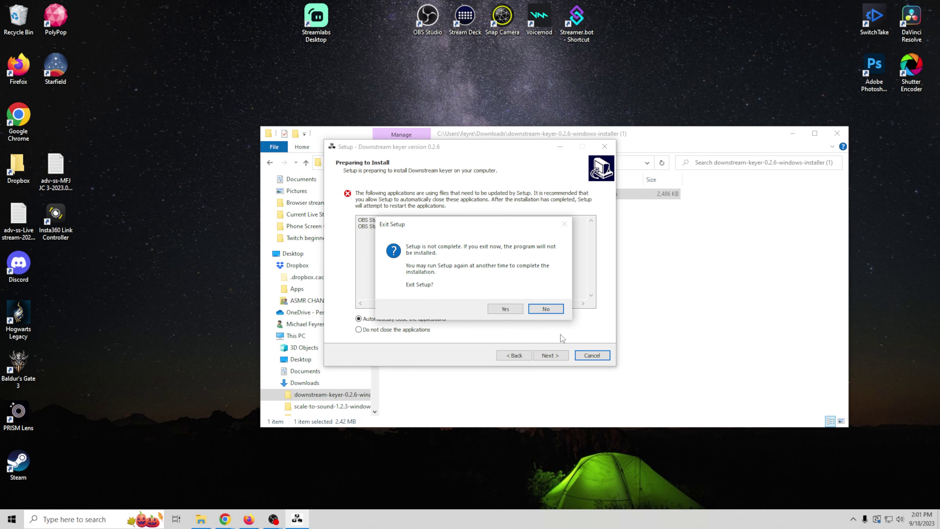
left_click(506, 309)
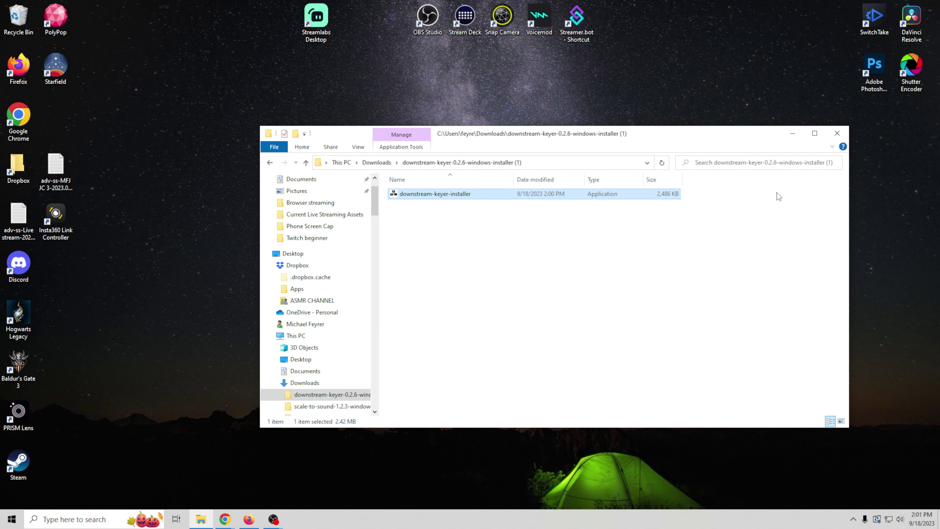
left_click(792, 133)
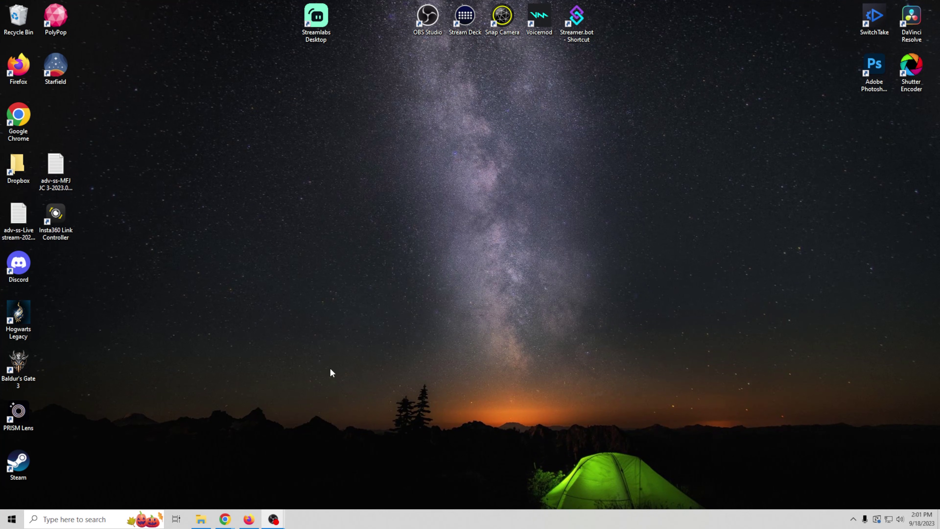
mouse_move(274, 518)
mouse_move(202, 519)
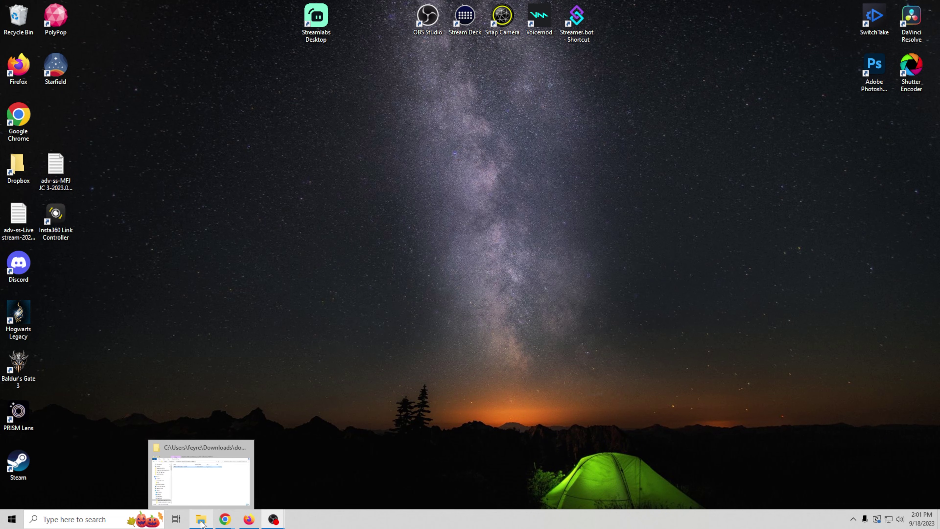
left_click(202, 474)
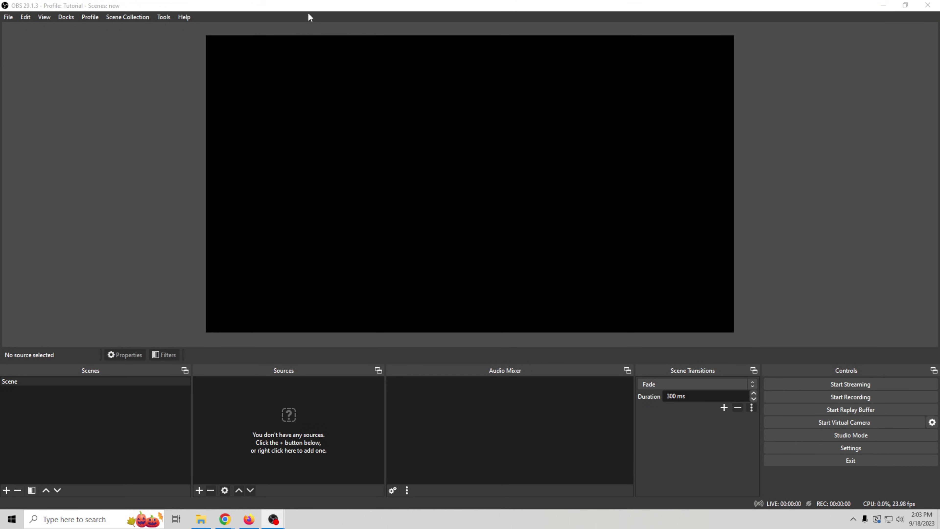
double_click(326, 6)
left_click_drag(490, 63, 483, 1)
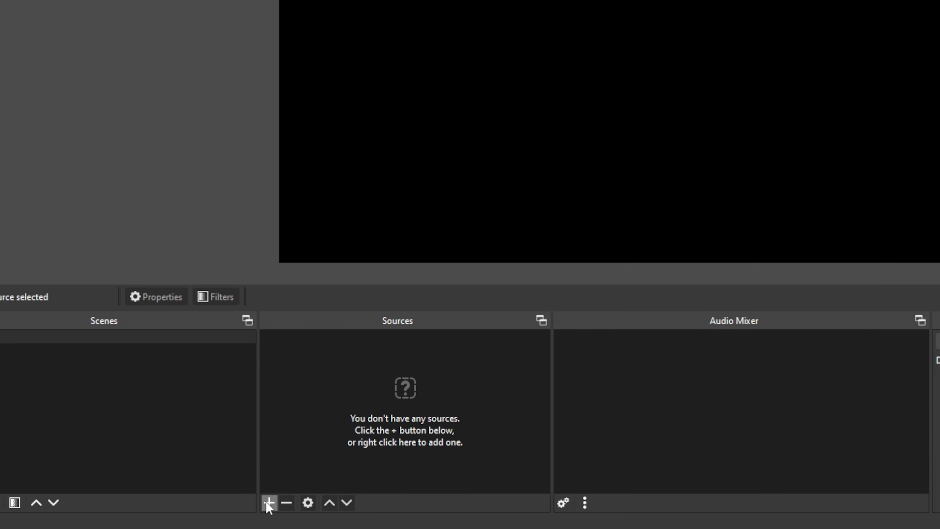
- Add a new Video Capture Device source to the empty scene in OBS Studio, keeping its default name
left_click(268, 503)
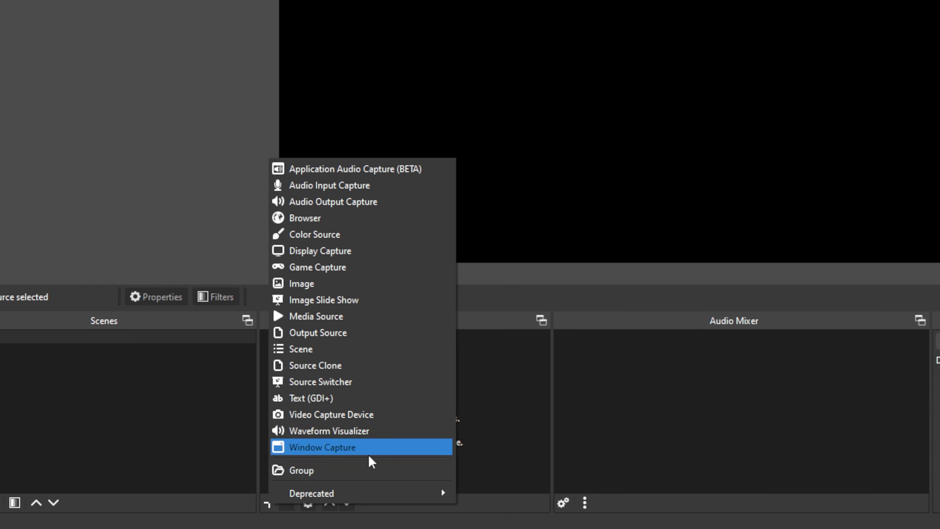
left_click(352, 414)
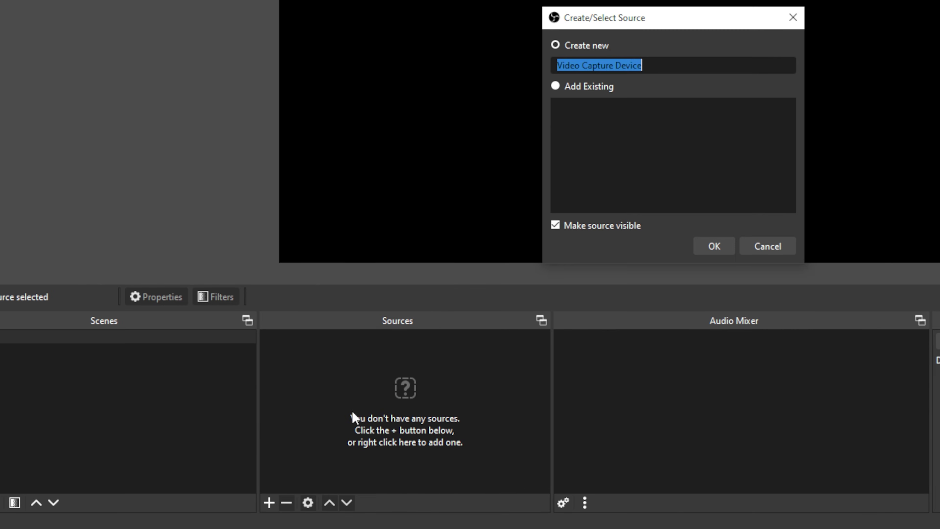
left_click(700, 253)
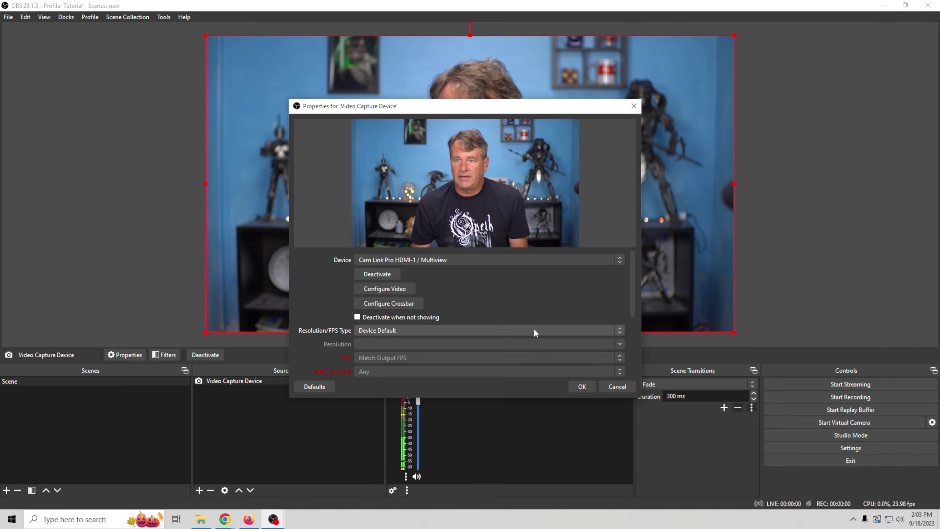
- Enable a custom audio device for the video capture source and set it to Cam Link Pro Audio-1
left_click_drag(696, 277, 698, 342)
scroll(631, 354, "down", 1)
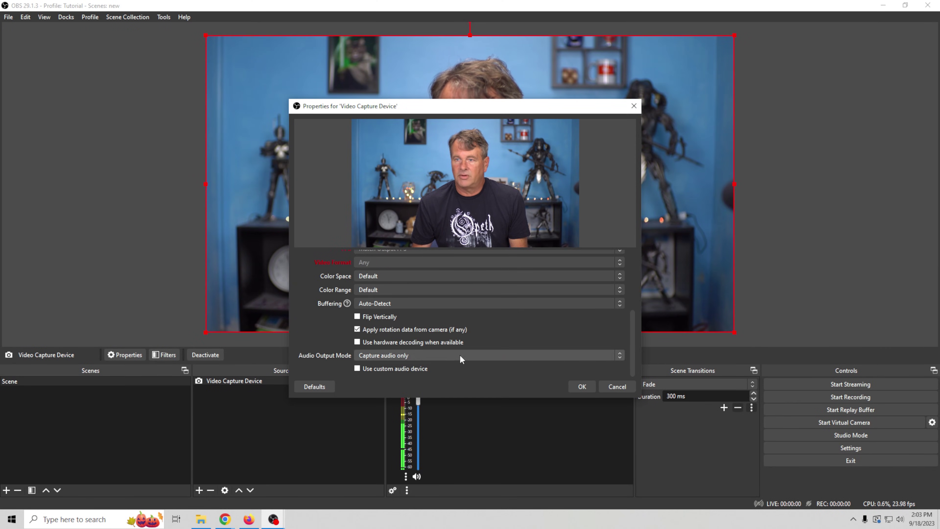
scroll(382, 365, "up", 3)
scroll(435, 360, "down", 3)
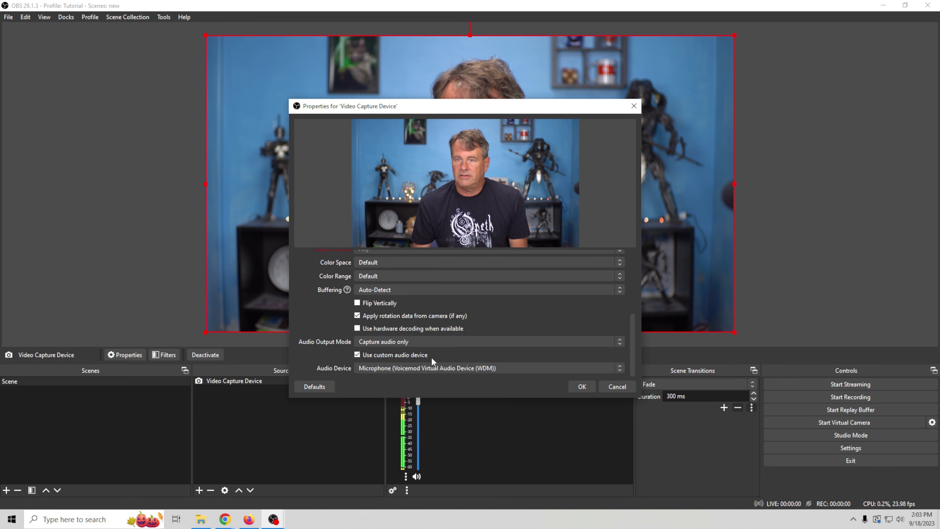
left_click(428, 369)
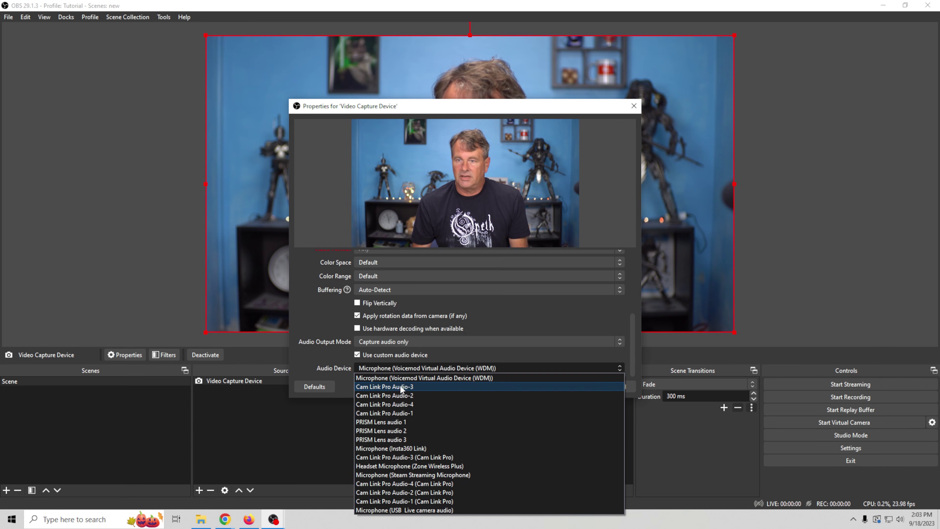
left_click(384, 413)
left_click(579, 386)
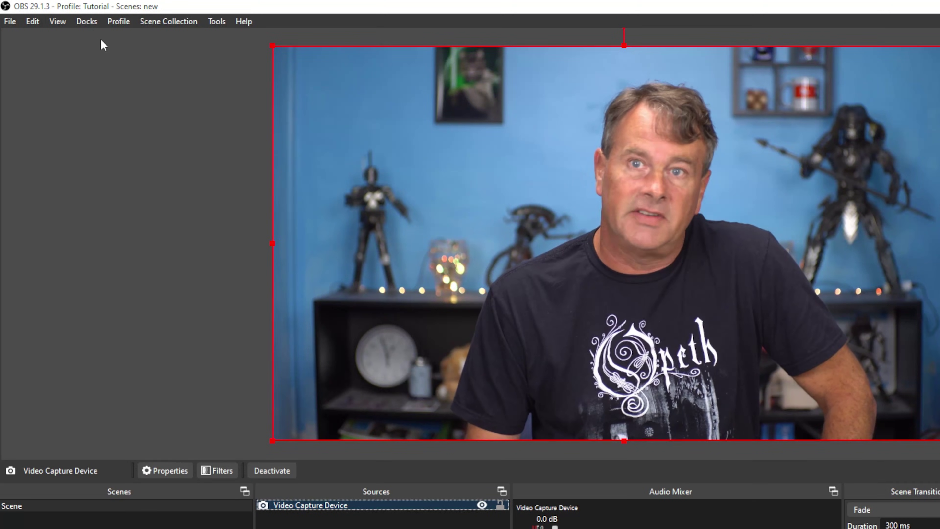
- Show the Downstream Keyer dock, attach it beside the video preview and widen it
left_click(87, 21)
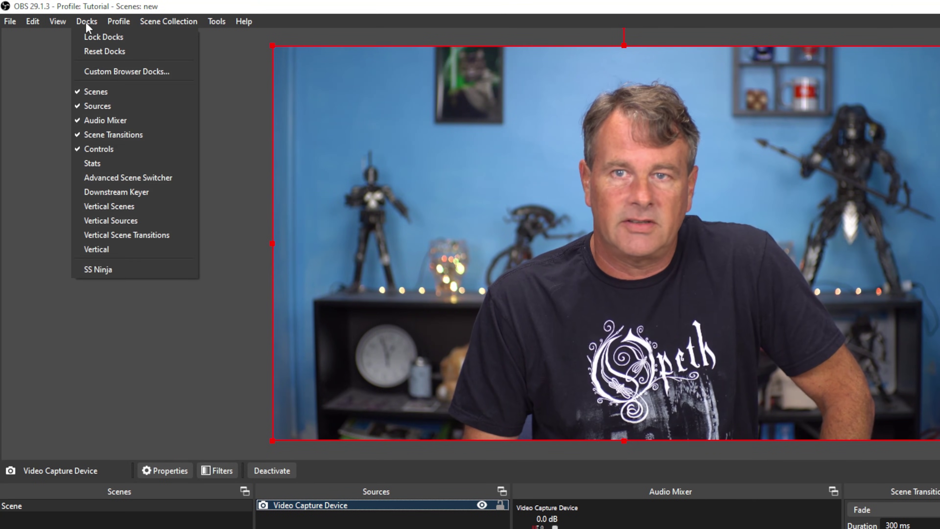
left_click(97, 192)
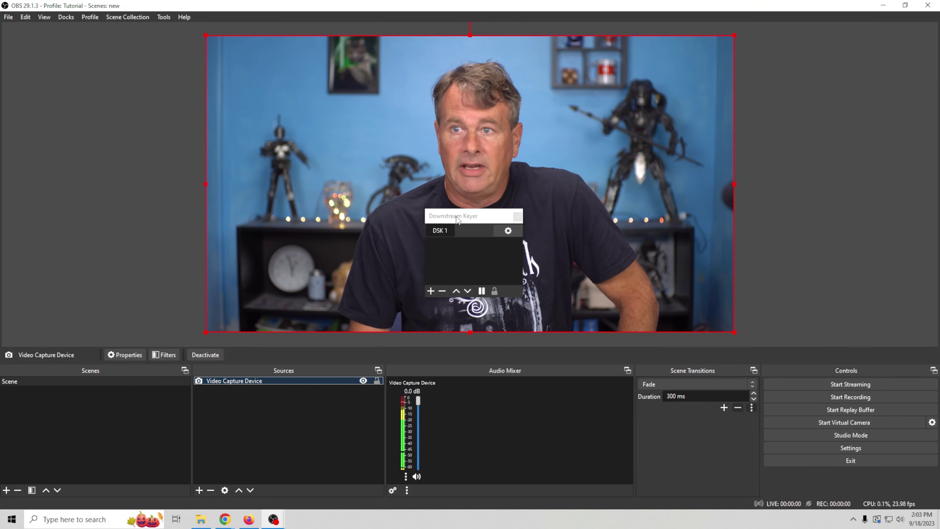
left_click_drag(607, 286, 939, 130)
left_click_drag(884, 100, 855, 95)
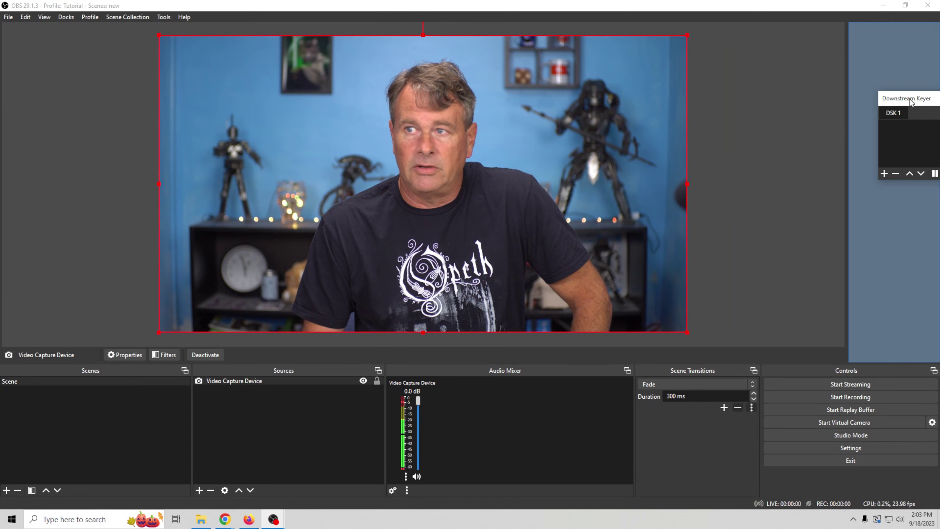
left_click_drag(848, 110, 705, 116)
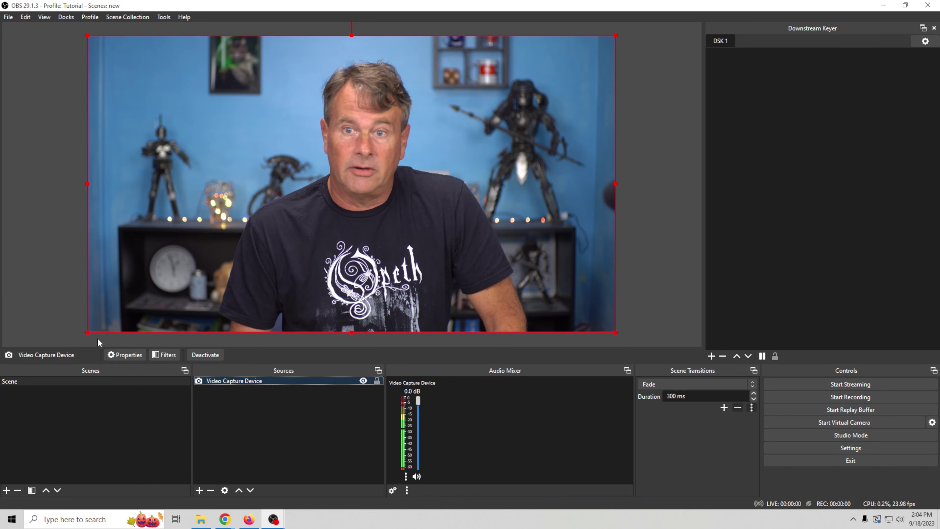
- Add a new scene named Im Ready
left_click(6, 490)
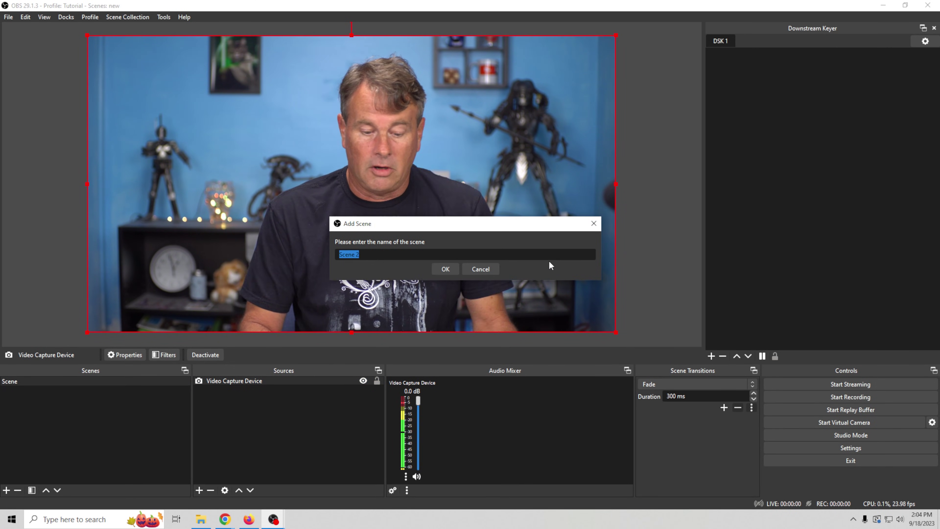
type("Im Ready")
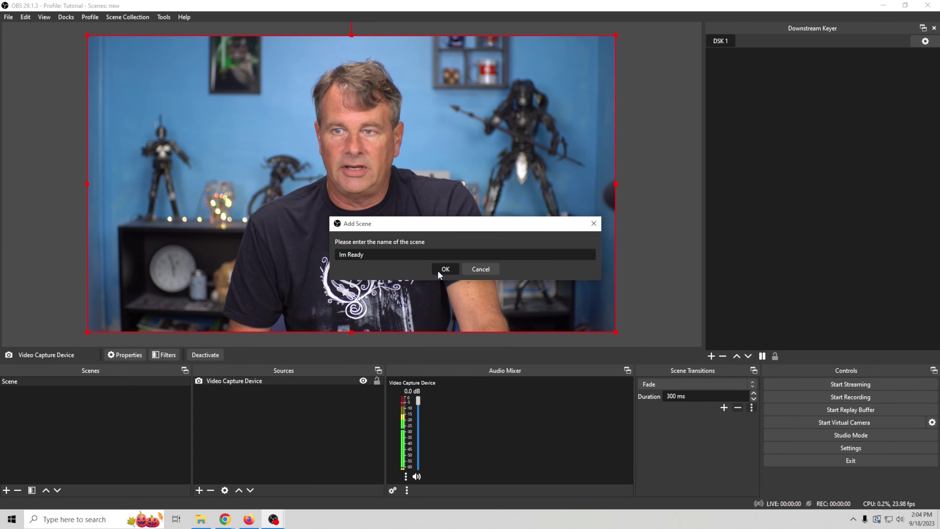
left_click(446, 269)
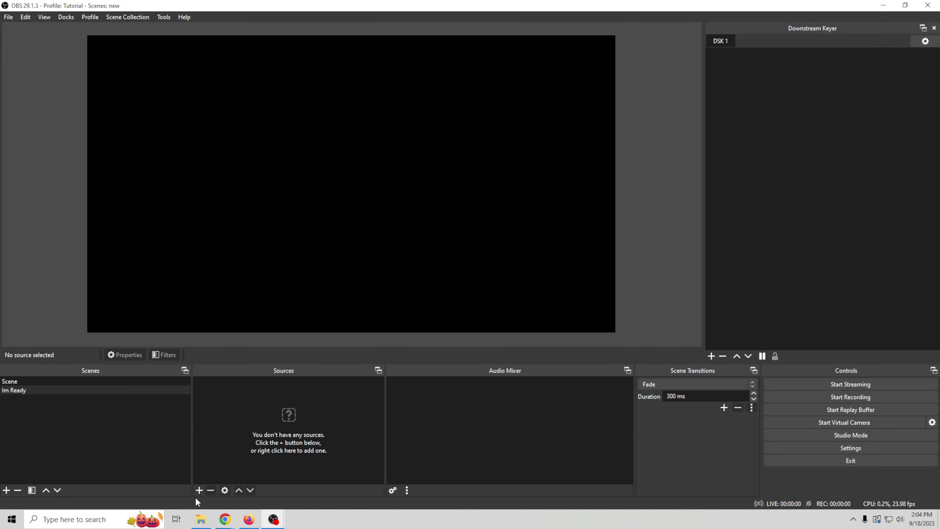
- Add a new Media Source named Im Ready Clip to the Im Ready scene
left_click(198, 491)
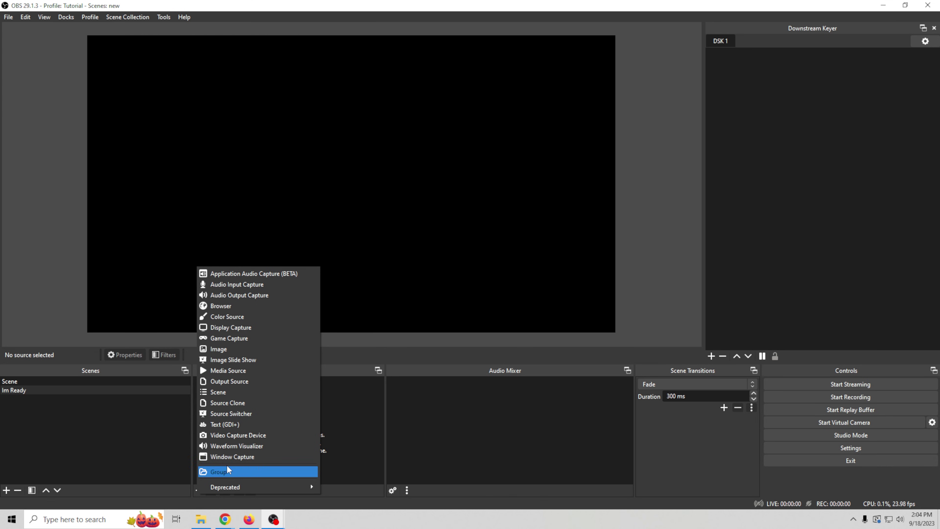
left_click(238, 371)
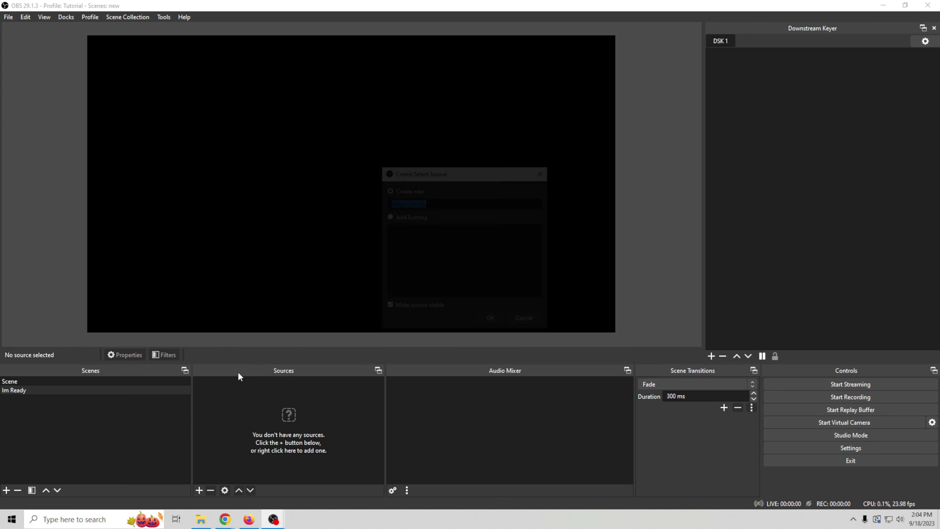
type("I")
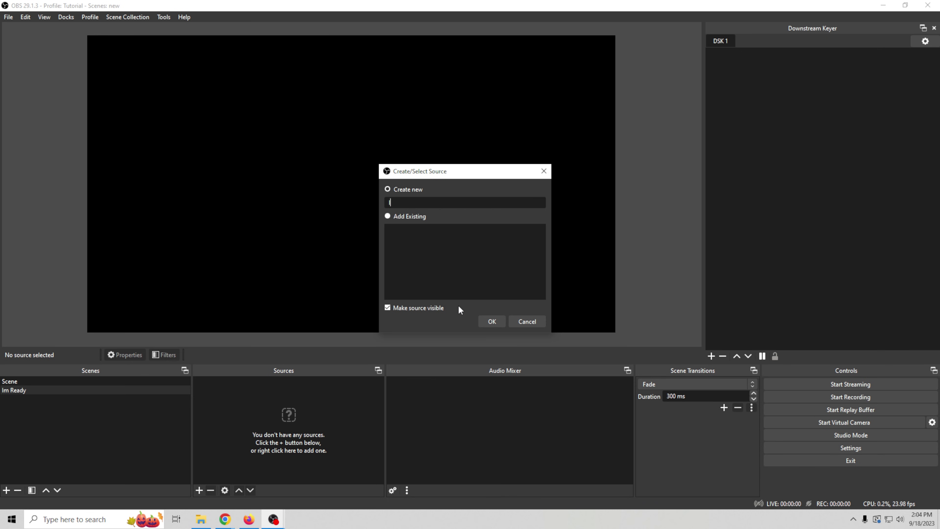
type("m Ready Clip")
key("Return")
- Load Im ready.mp3 from F:/Current Live Streaming Assets/Live Soundboard into Im Ready Clip and lower its volume to about -10.4 dB
left_click(605, 273)
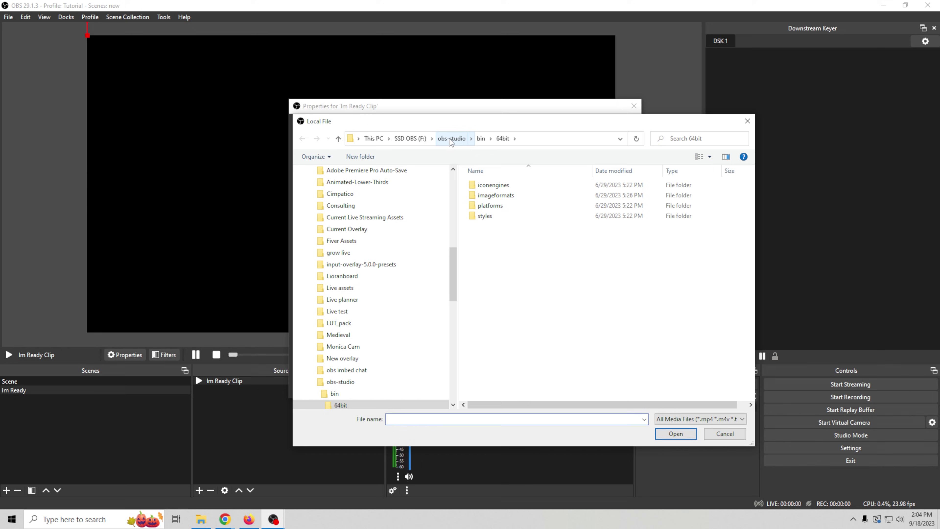
left_click(410, 139)
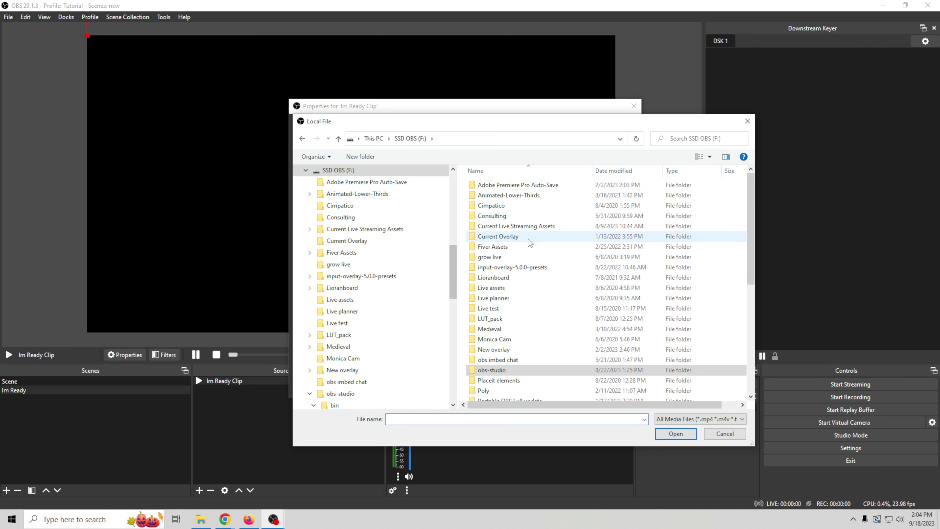
double_click(537, 226)
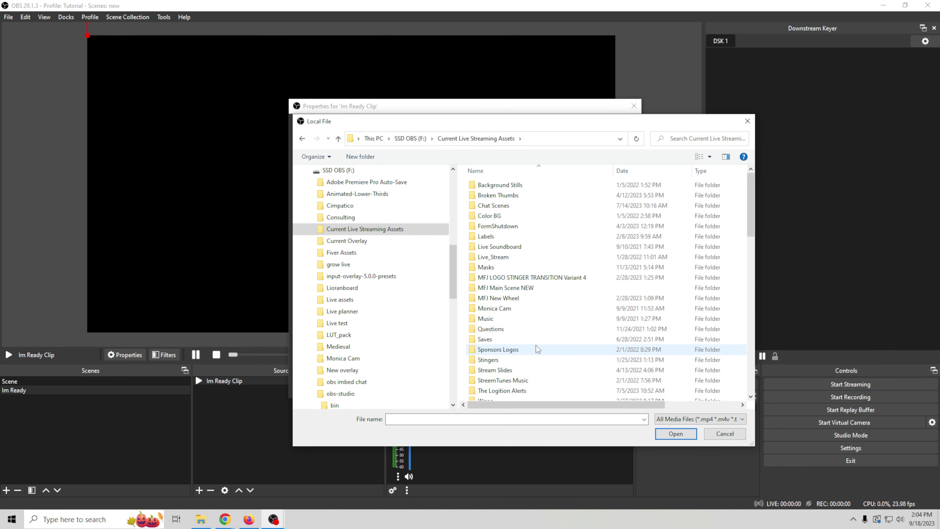
scroll(538, 349, "down", 1)
double_click(500, 220)
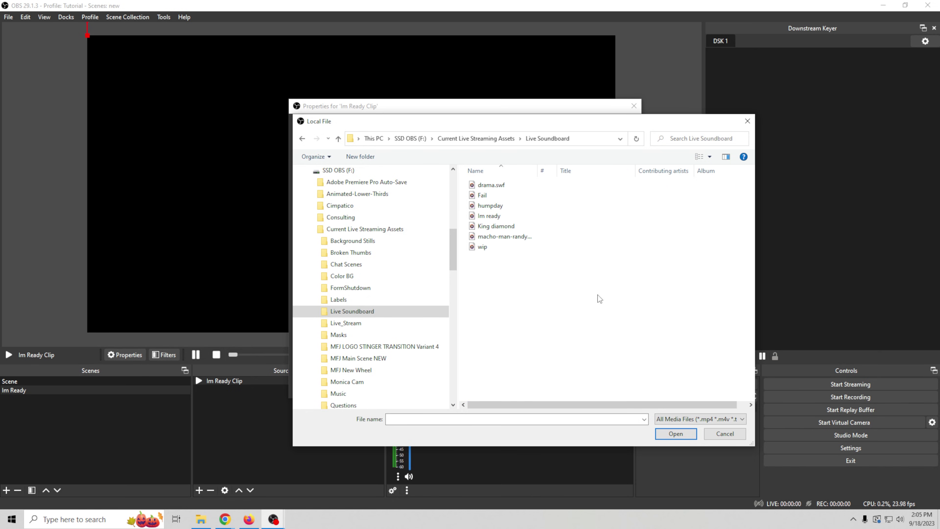
left_click(489, 216)
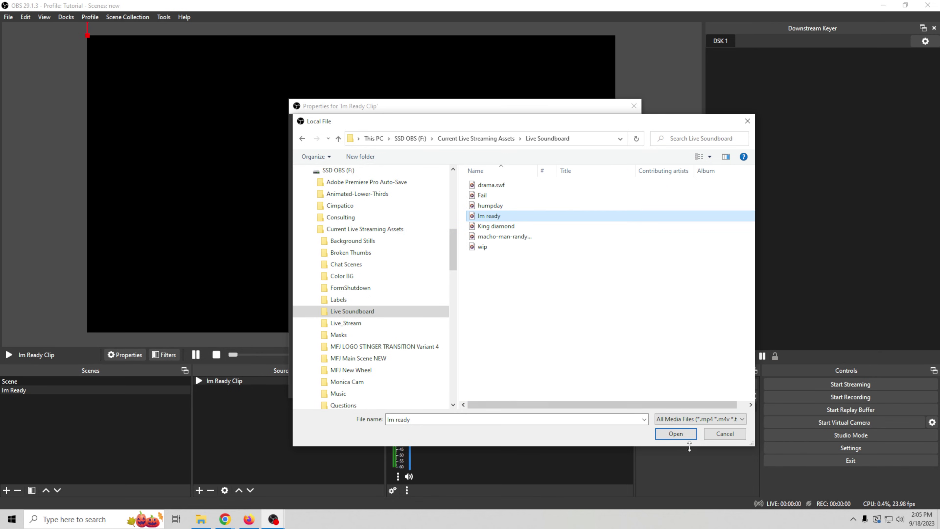
left_click(674, 435)
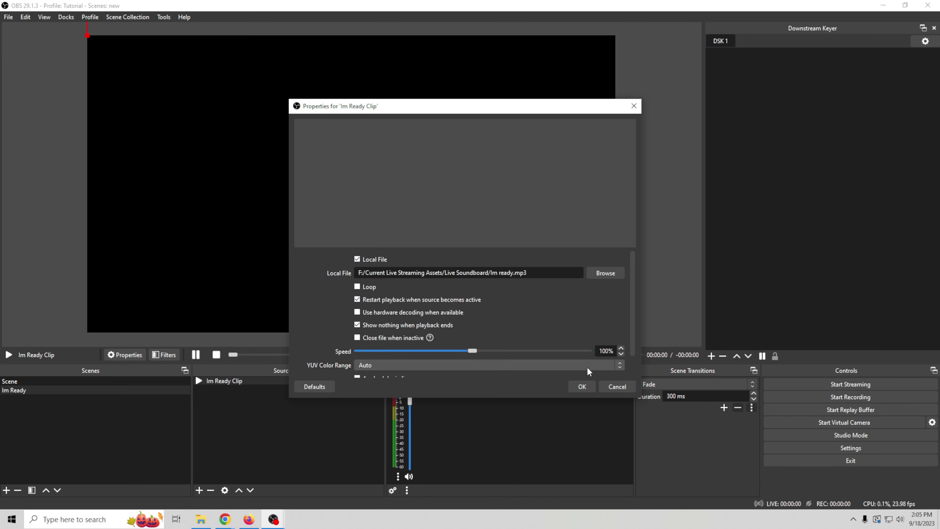
left_click(582, 386)
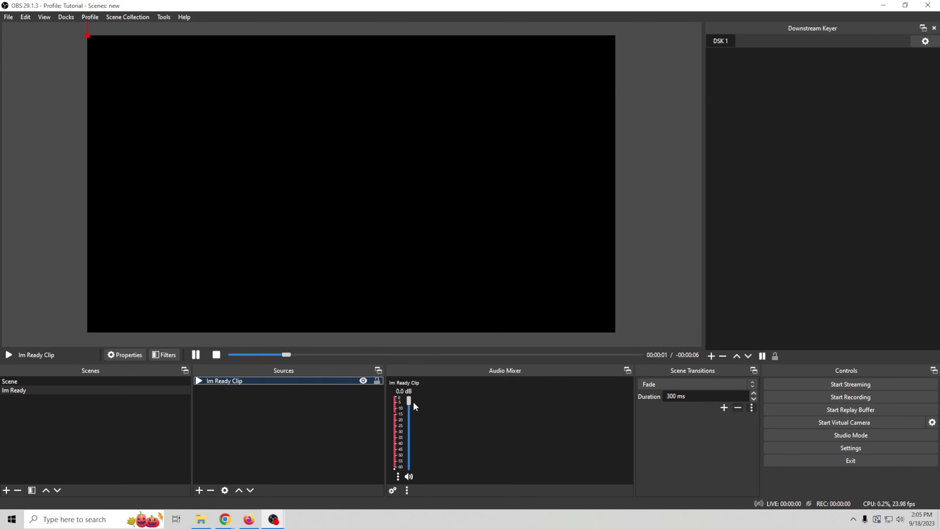
left_click_drag(410, 402, 412, 424)
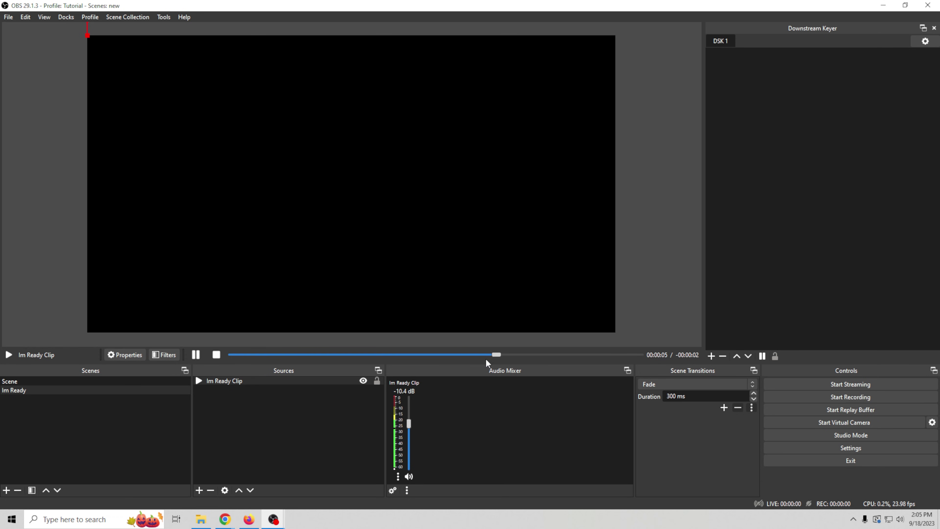
- Add a new scene named Oh Yeah and give it a new Media Source named Oh Yeah Clip
left_click(6, 490)
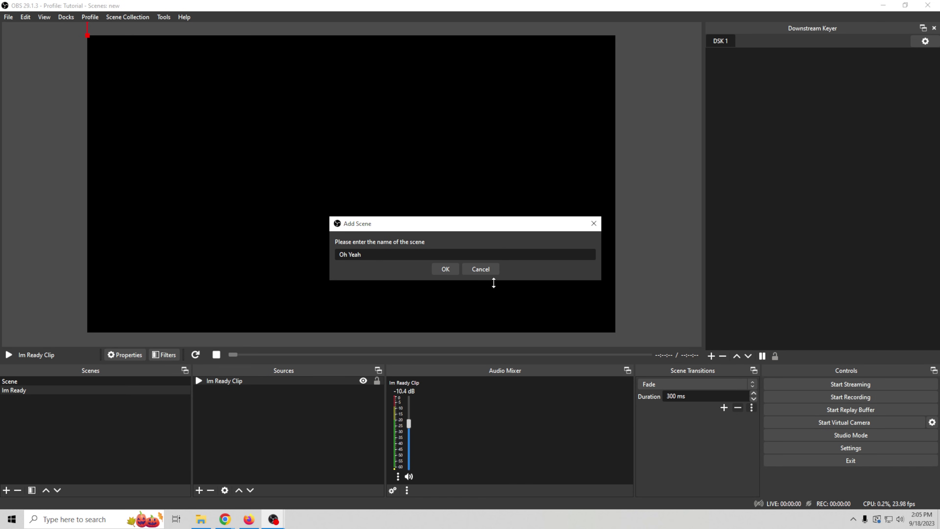
left_click(444, 270)
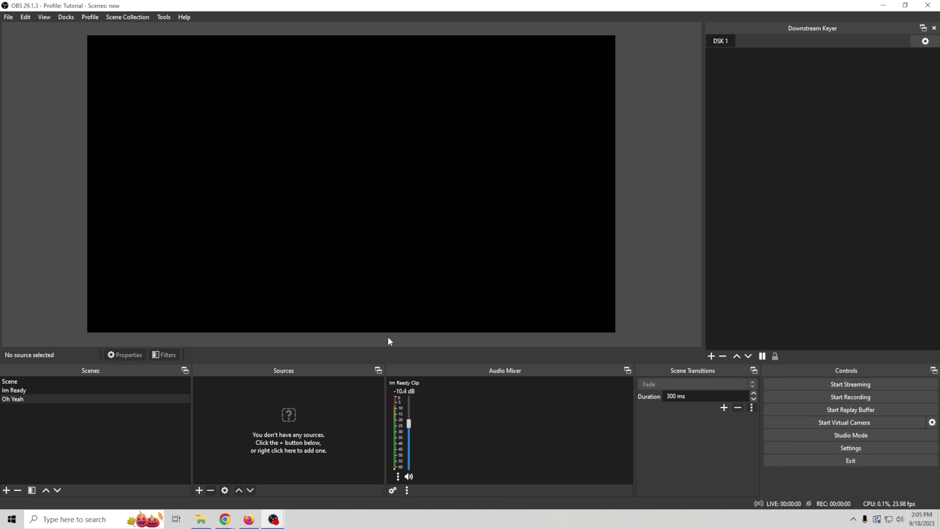
left_click(198, 490)
left_click(229, 366)
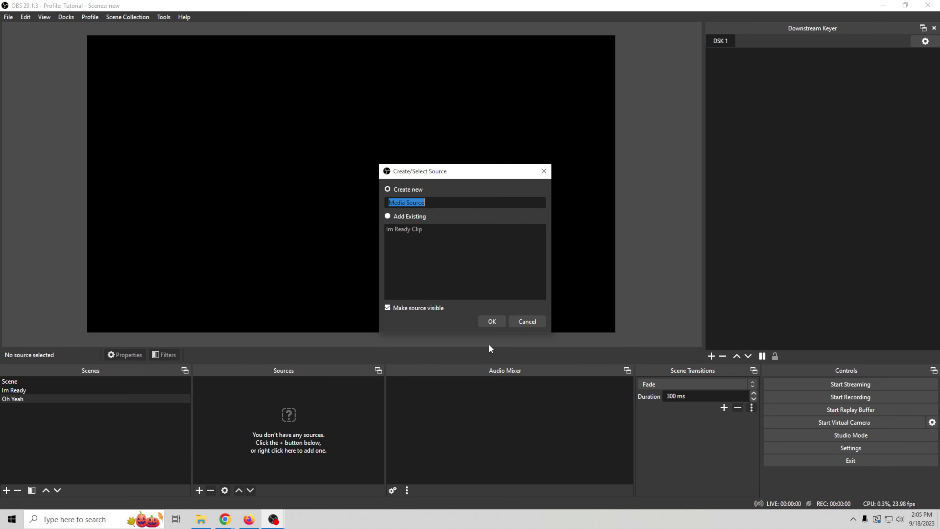
type("Oh Yeah Clip")
left_click(491, 322)
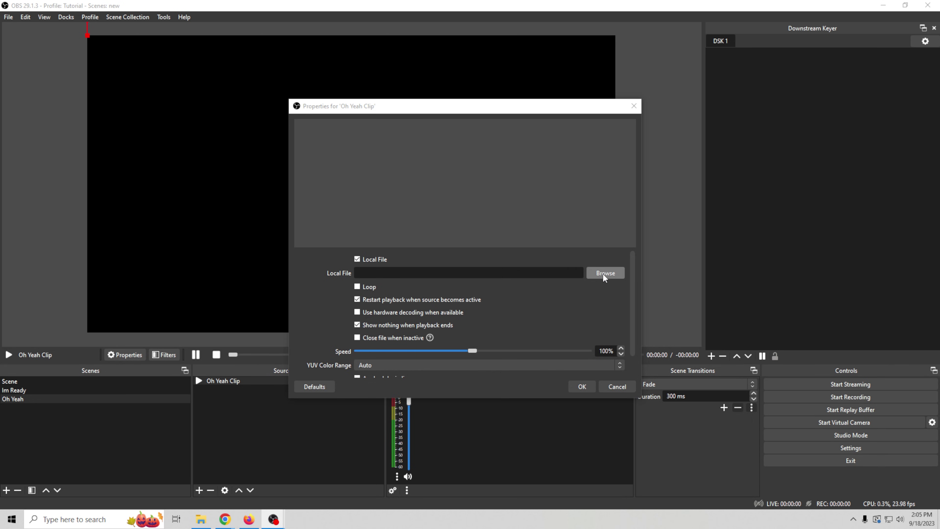
- Load the macho-man-randy-savage-oh-yeah mp3 from the Live Soundboard folder as the local file of Oh Yeah Clip
left_click(602, 273)
left_click(518, 237)
left_click(676, 431)
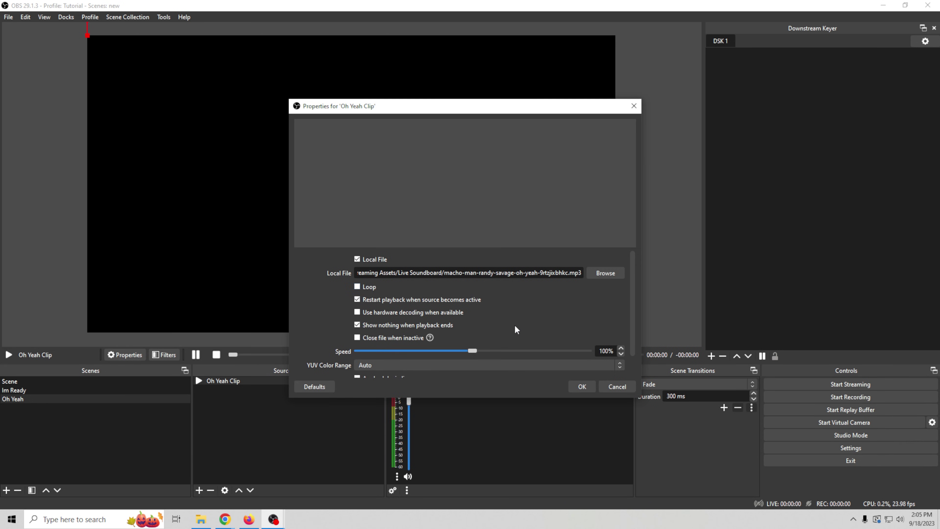
left_click(580, 386)
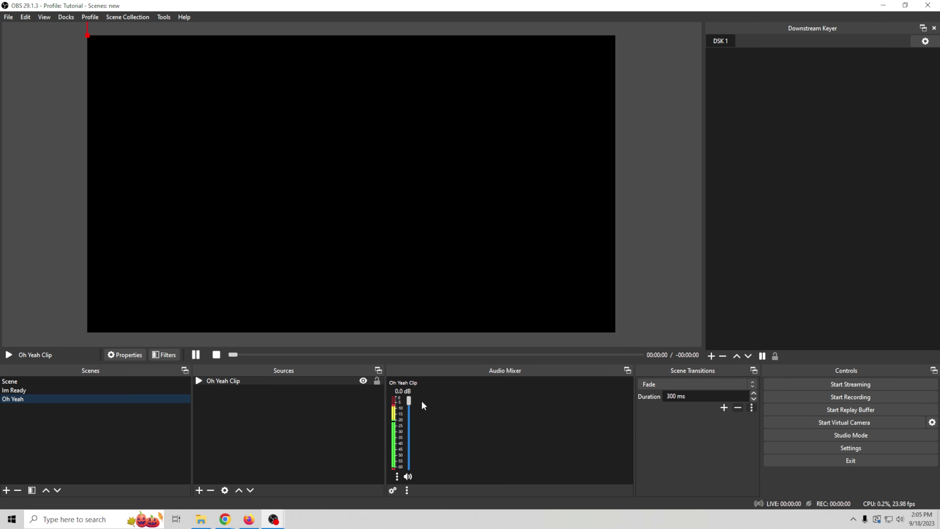
- Add a new scene named Wip and give it a new Media Source named Wip Clip
left_click(6, 491)
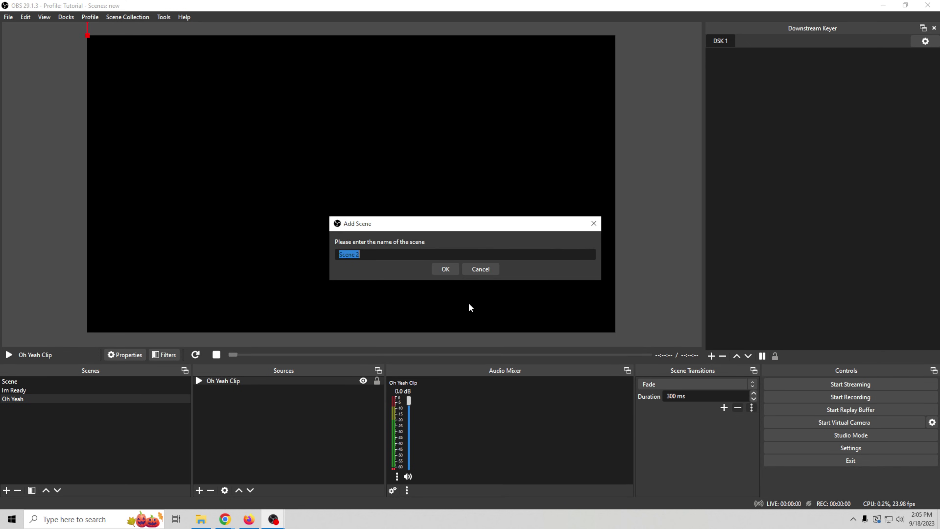
type("Wip")
key("Return")
left_click(200, 491)
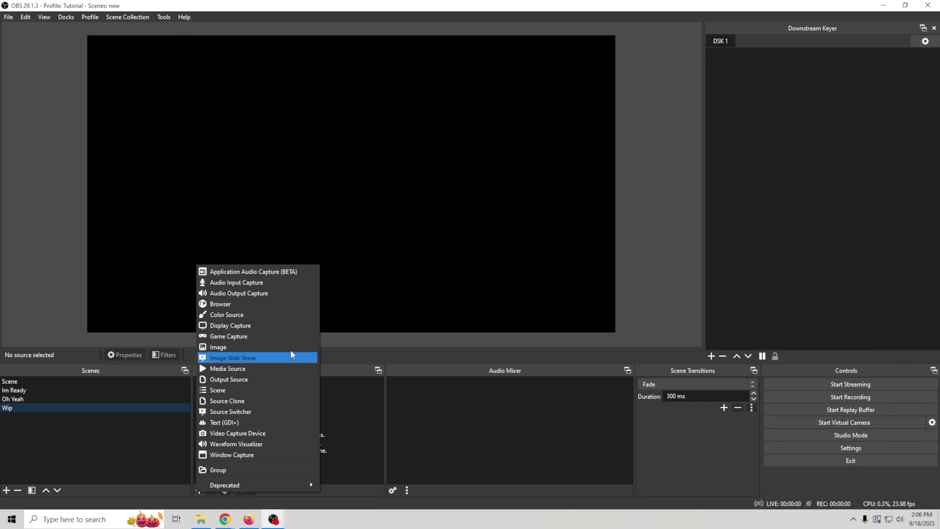
left_click(250, 366)
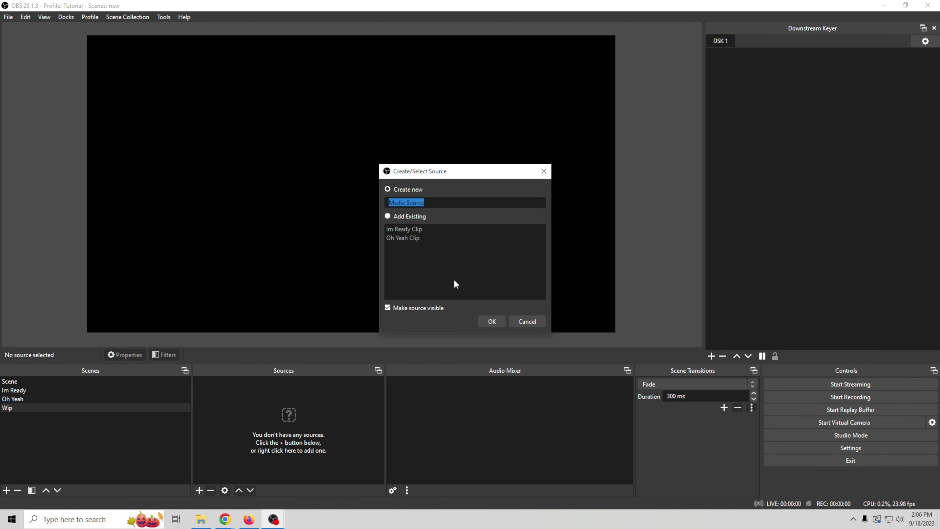
type("Wip Clip")
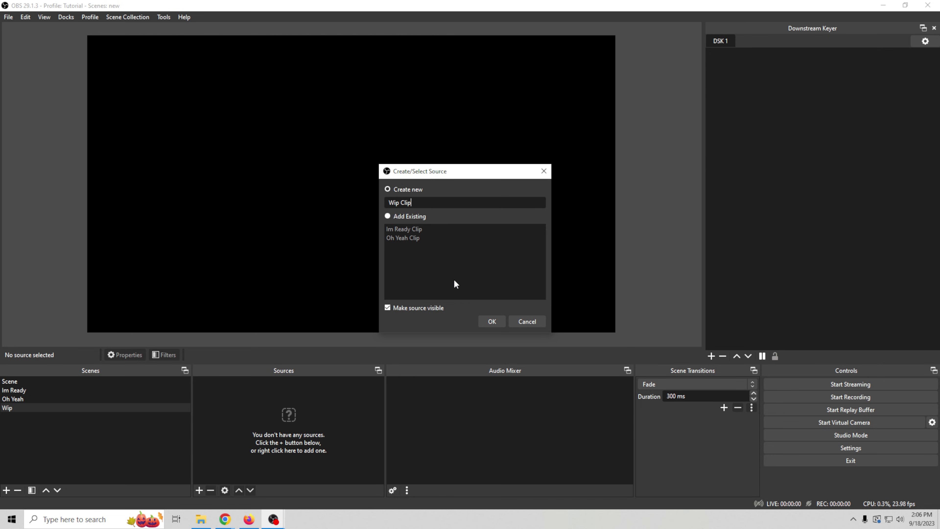
left_click(502, 325)
- Load wip.mp3 from the Live Soundboard folder as the local file of Wip Clip
left_click(606, 273)
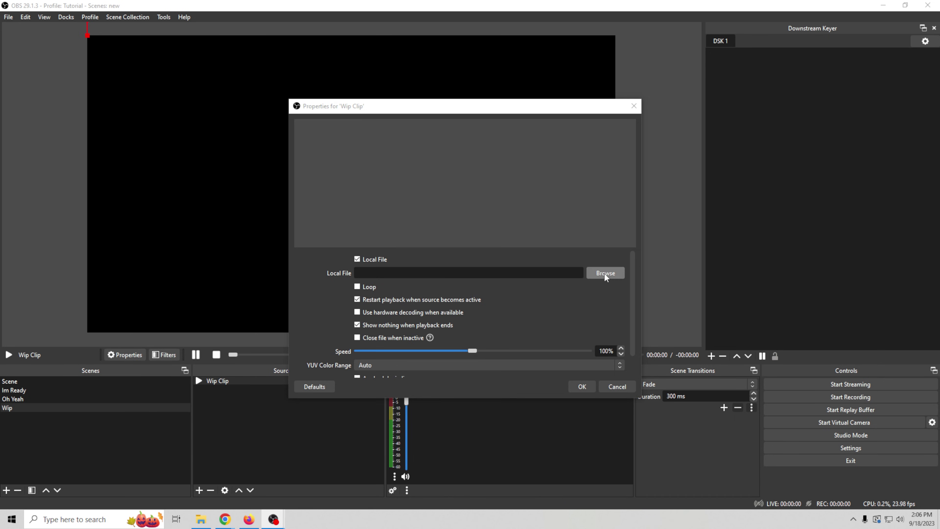
left_click(502, 248)
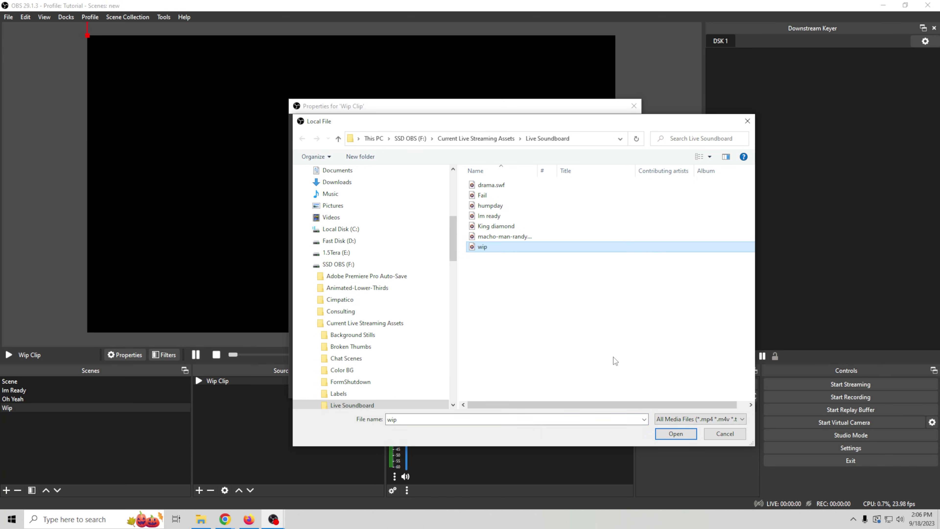
left_click(676, 434)
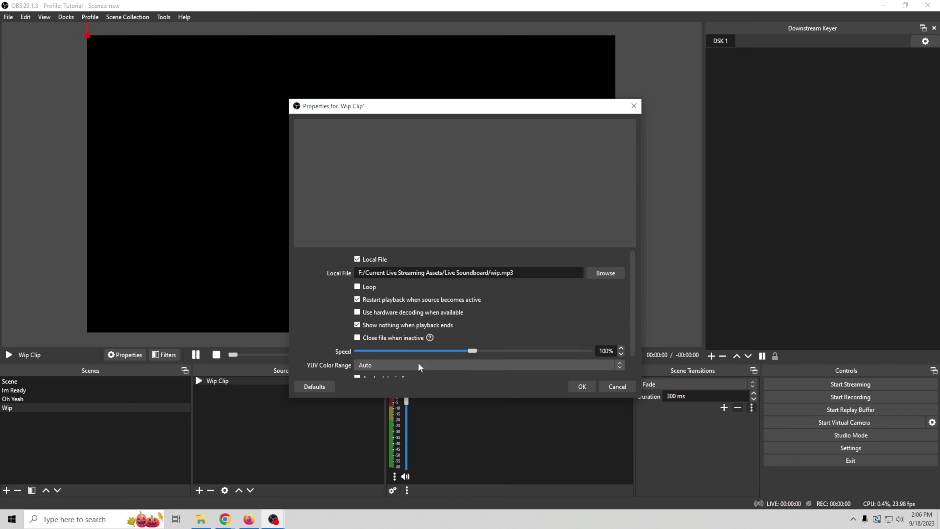
left_click(582, 386)
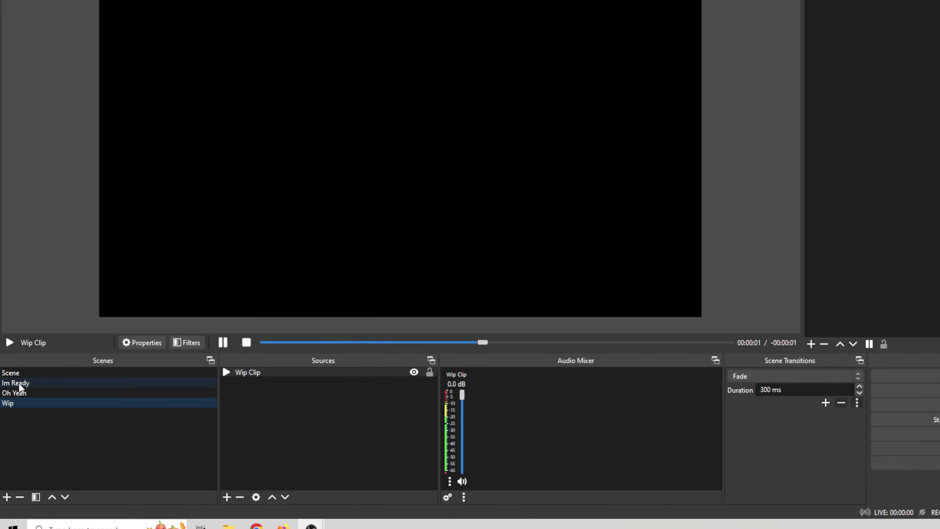
- Play the clips by switching through the Im Ready, Oh Yeah and Wip scenes, and return to the camera scene
left_click(24, 392)
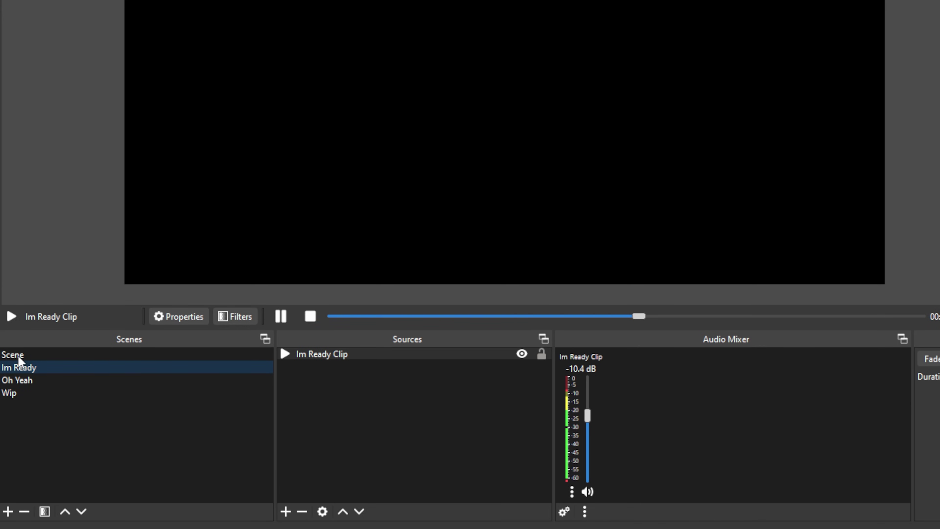
left_click(61, 380)
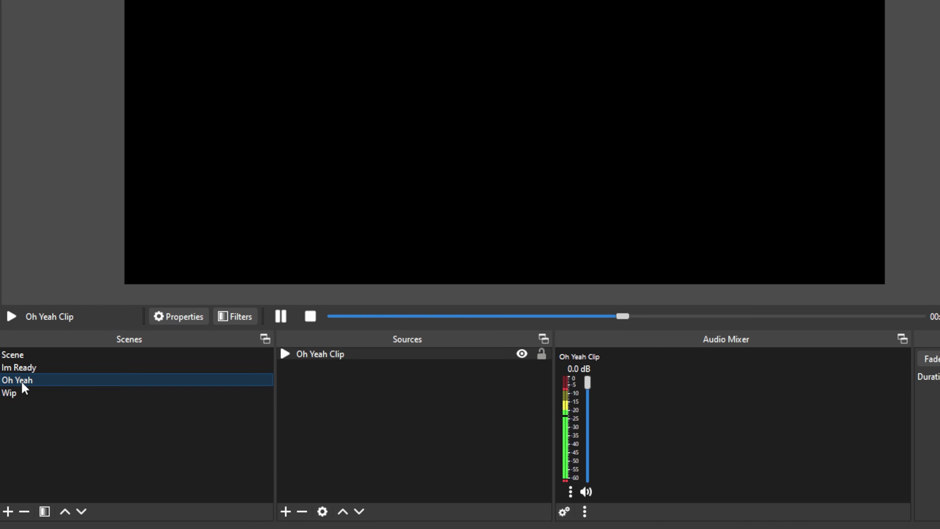
left_click(21, 394)
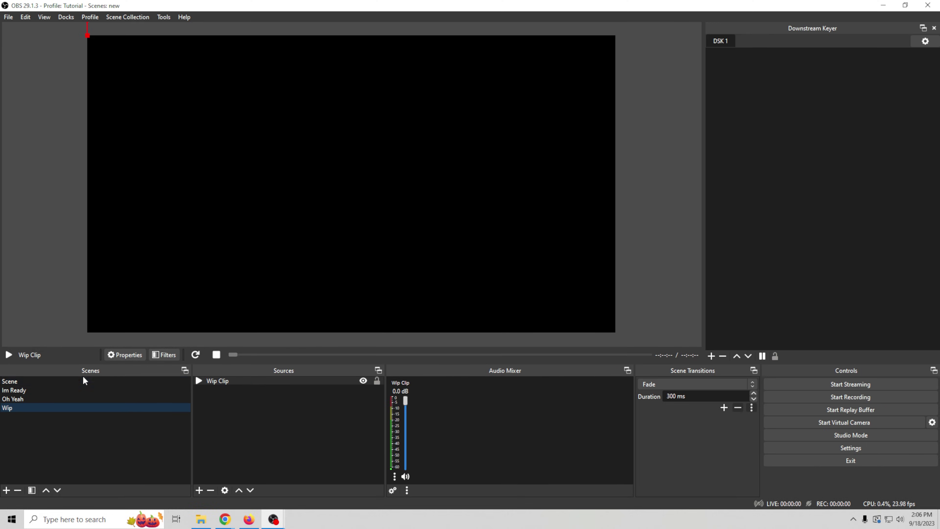
left_click(77, 381)
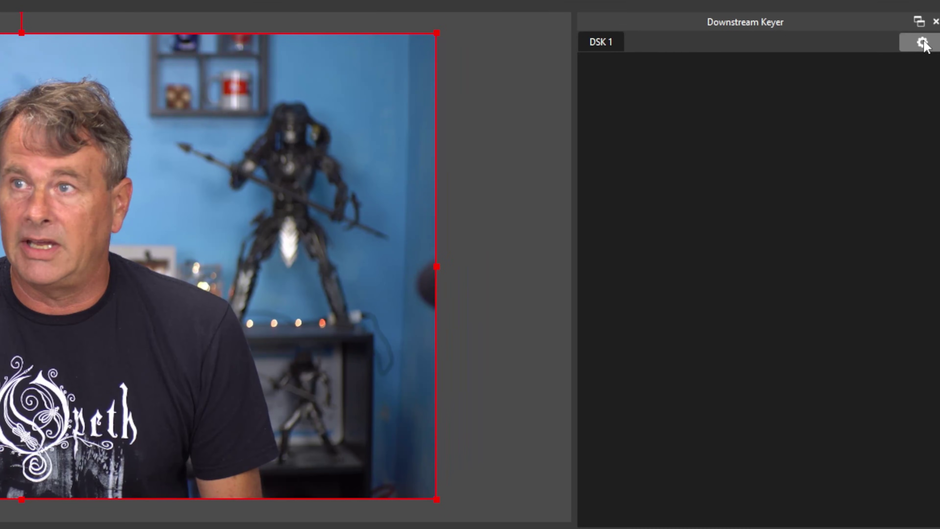
- Rename the downstream keyer DSK 1 as Sounboard
left_click(923, 42)
left_click(843, 67)
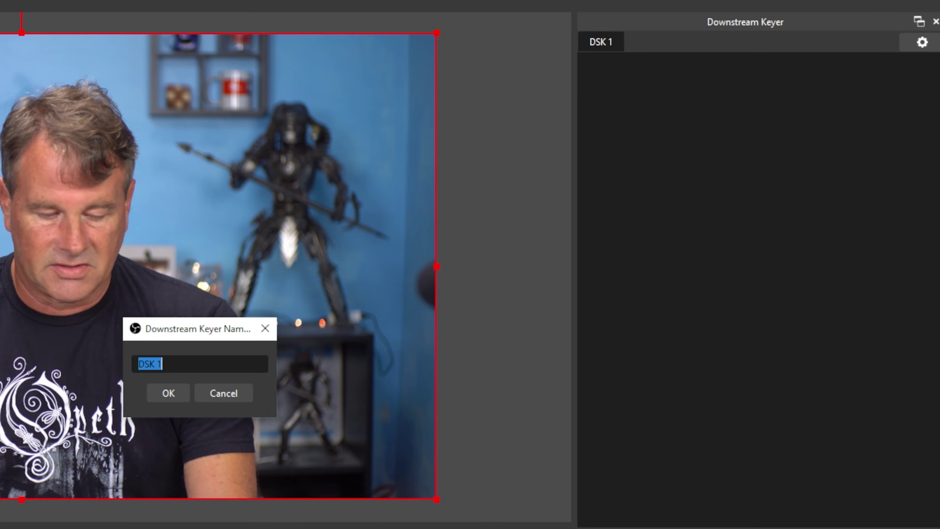
type("Sounboard")
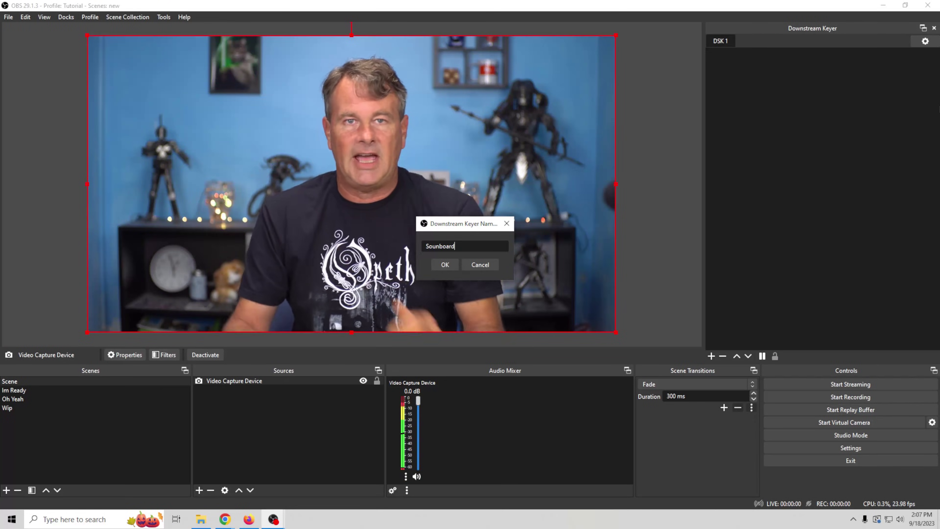
left_click(445, 266)
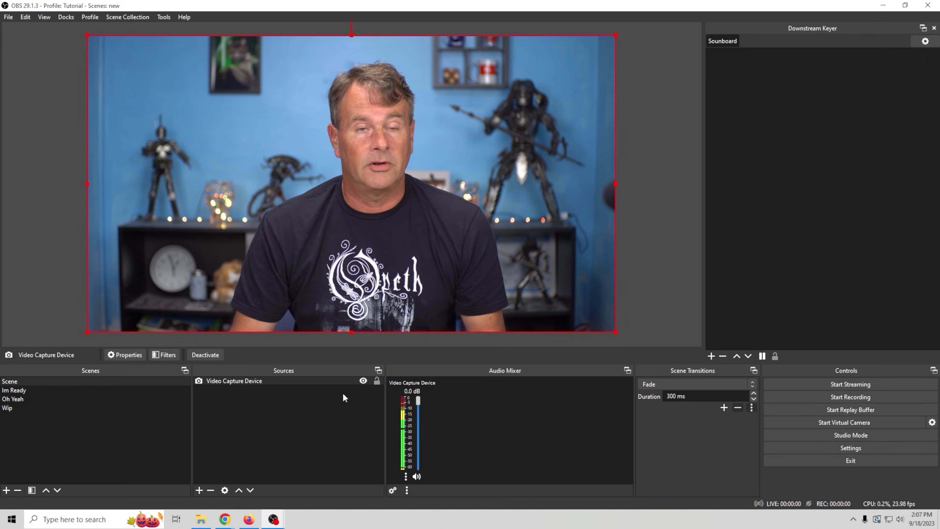
- Add the Im Ready, Oh Yeah and Wip scenes to the Sounboard downstream keyer
left_click(38, 392)
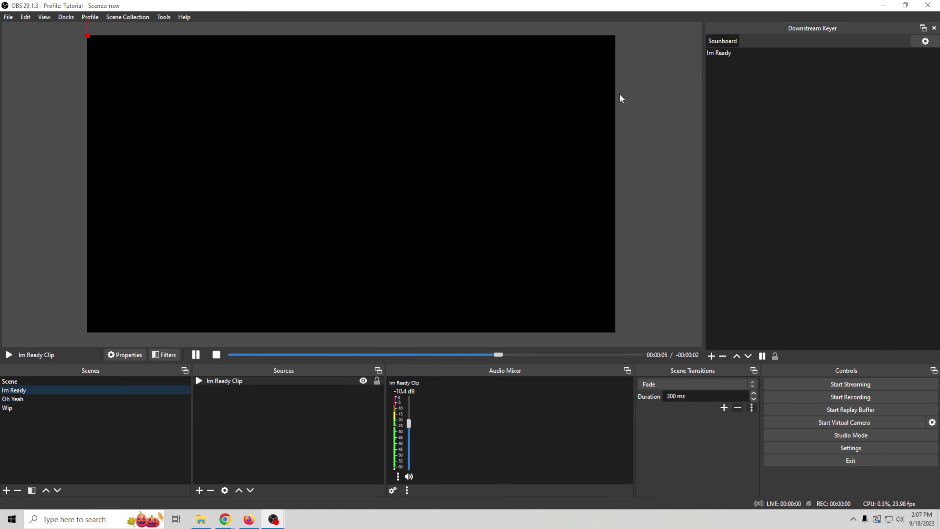
left_click(30, 399)
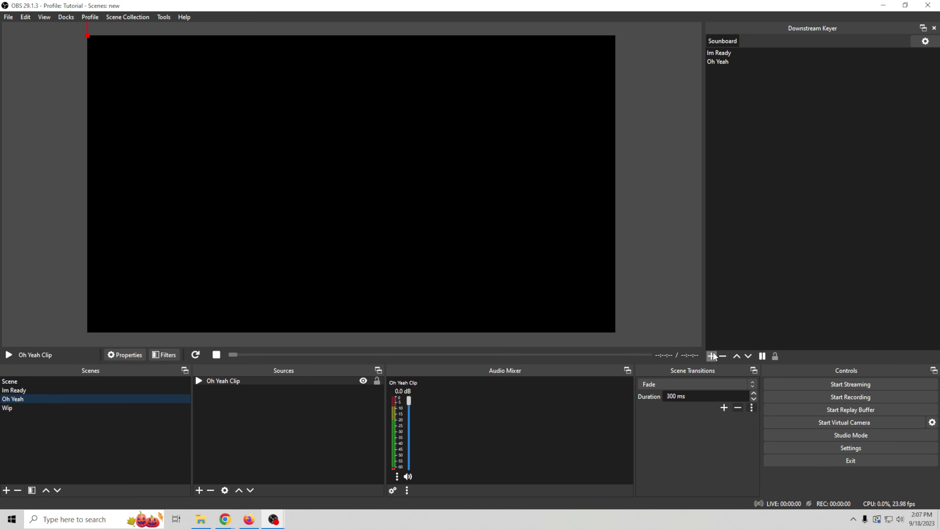
left_click(718, 53)
left_click(89, 408)
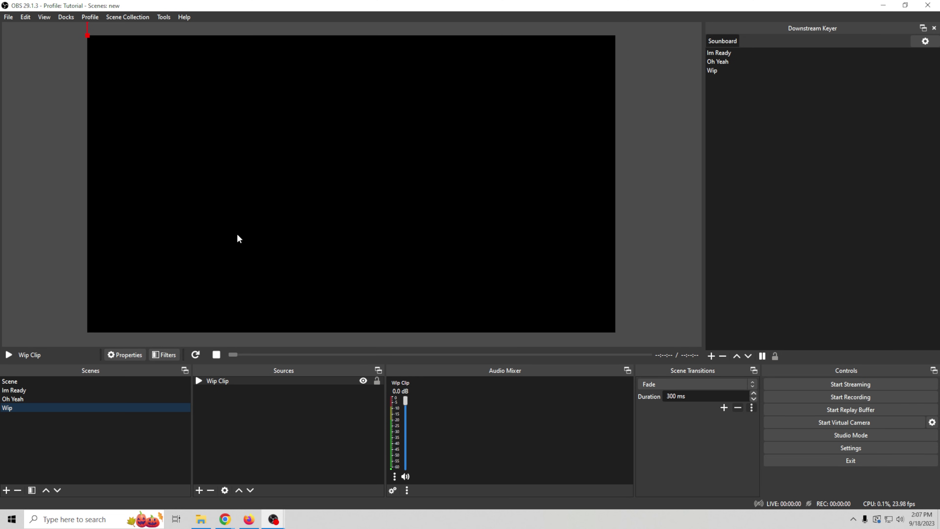
- Switch to the camera scene and play Im Ready and Oh Yeah over it from the Sounboard keyer, clearing each one
left_click(52, 381)
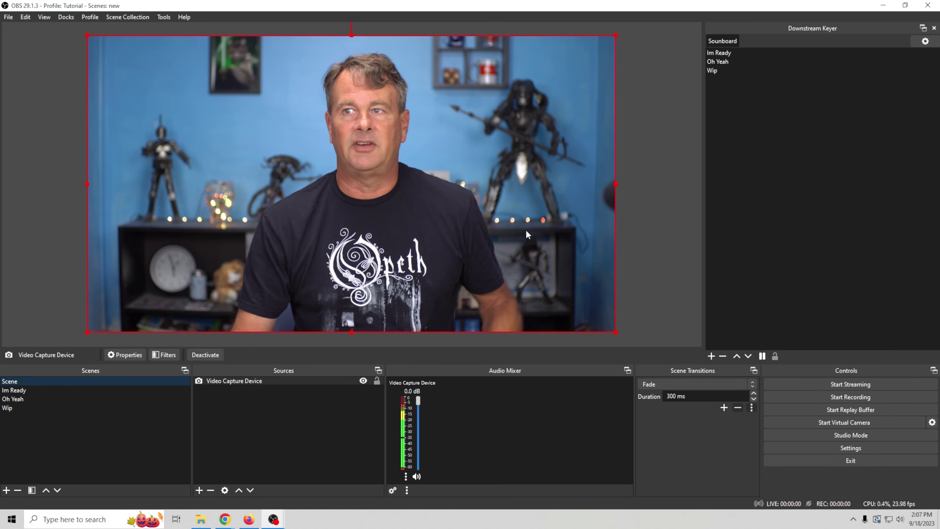
left_click(731, 53)
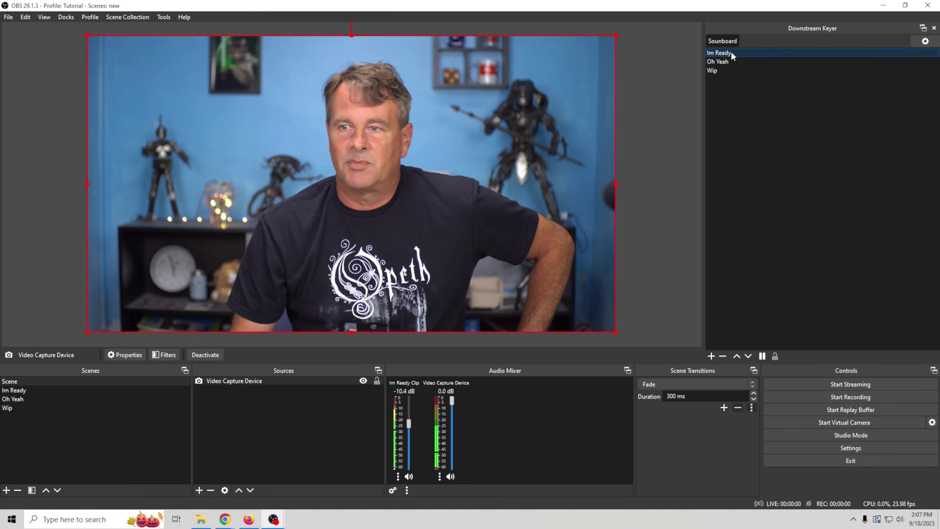
left_click(762, 356)
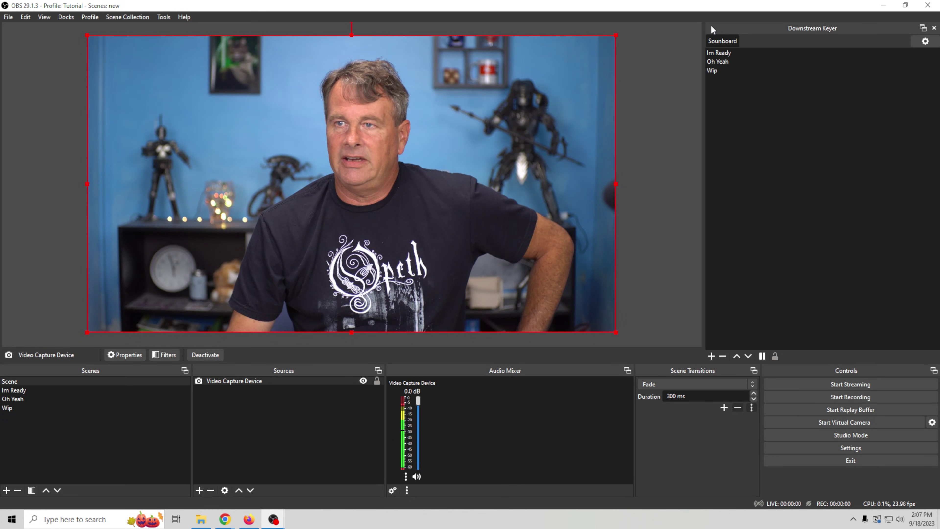
left_click(715, 62)
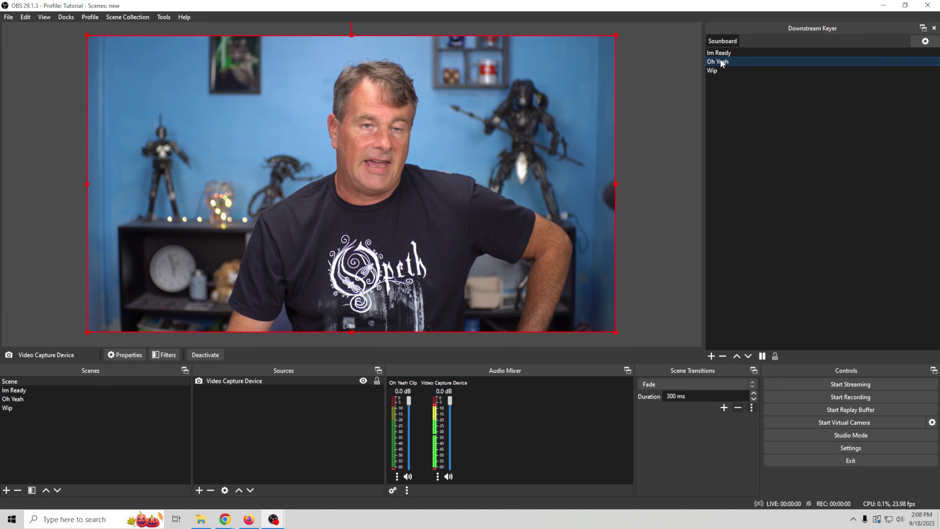
left_click(763, 356)
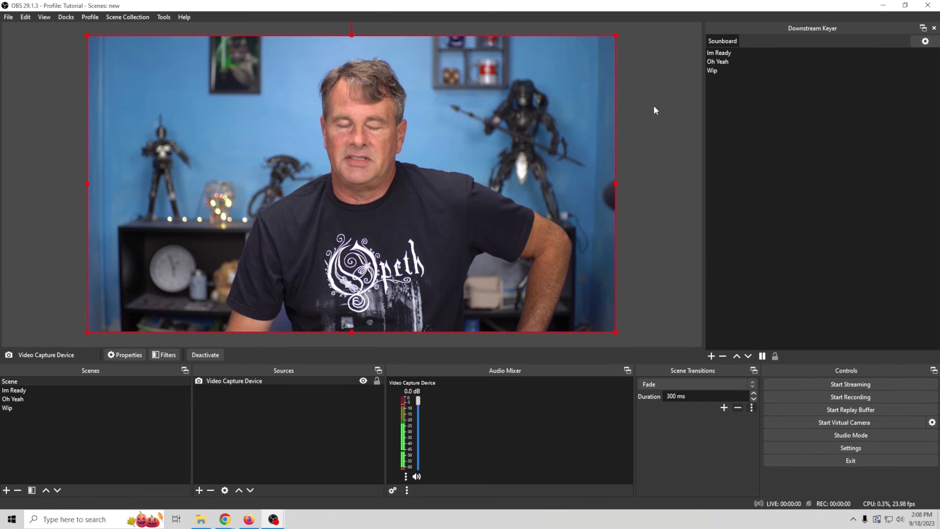
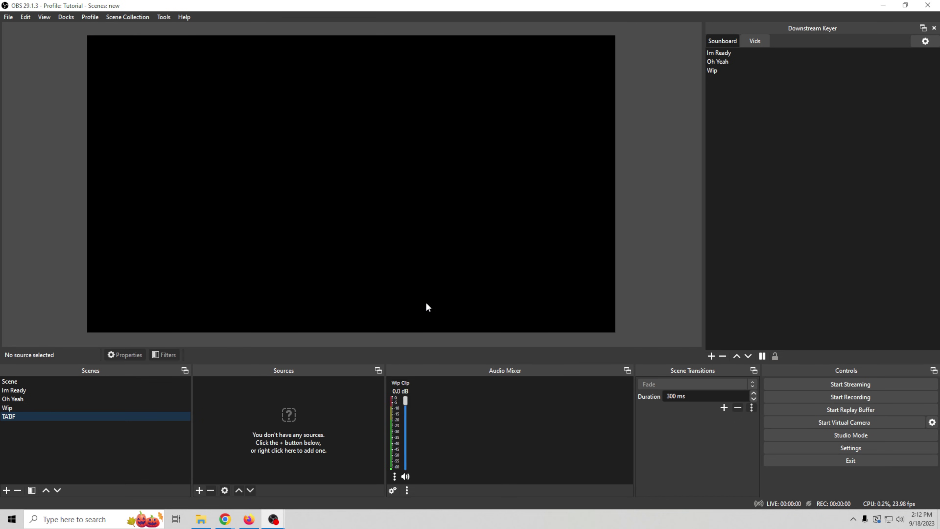
- Add a new media source named Jokes to the TATJF scene
left_click(200, 491)
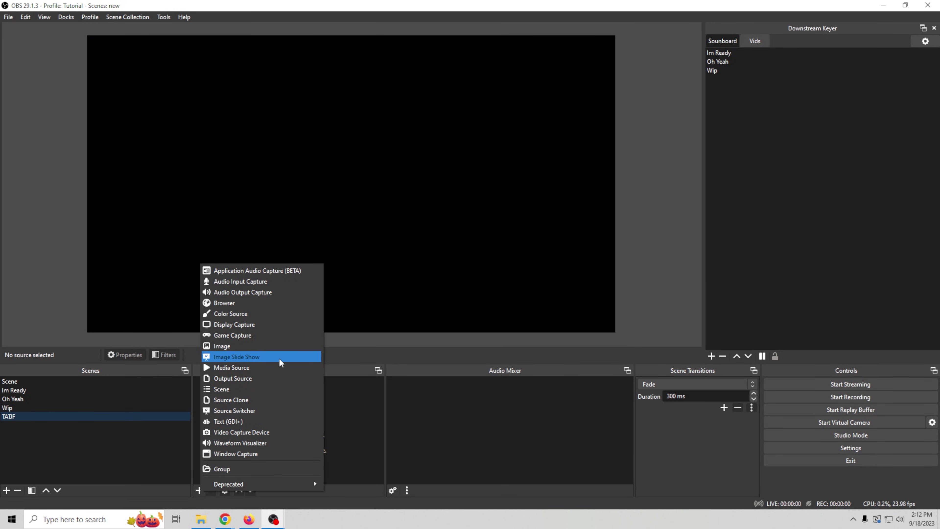
left_click(274, 366)
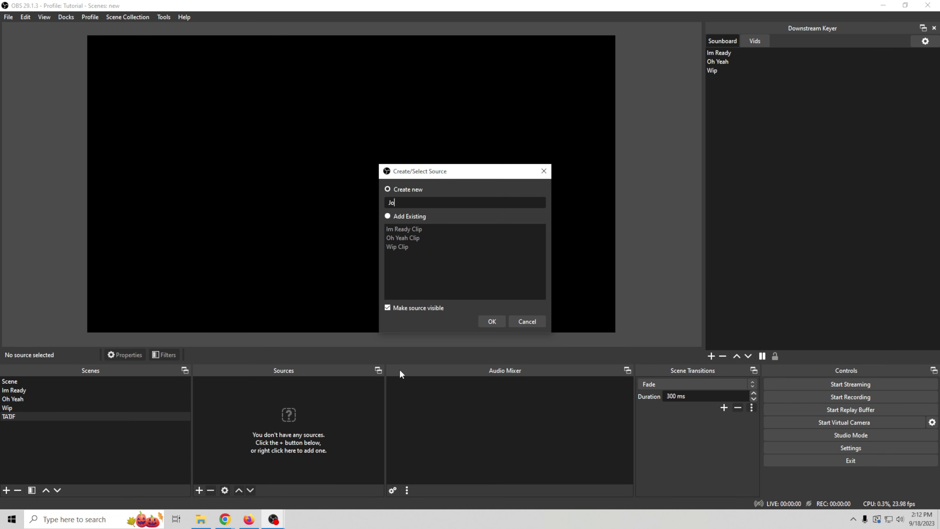
left_click(491, 323)
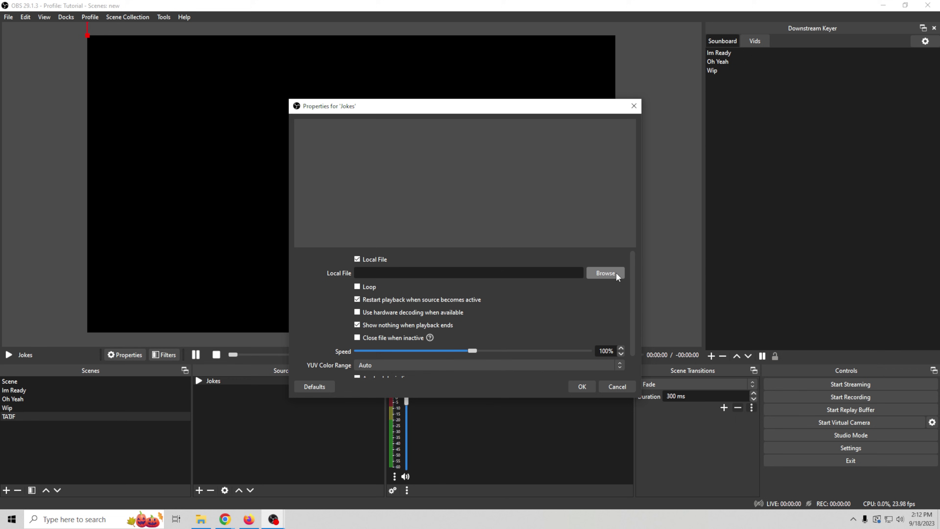
- Load TheseAreTheJokesPeople_VP9.webm from the Current Live Streaming Assets folder as the local file of Jokes
left_click(605, 273)
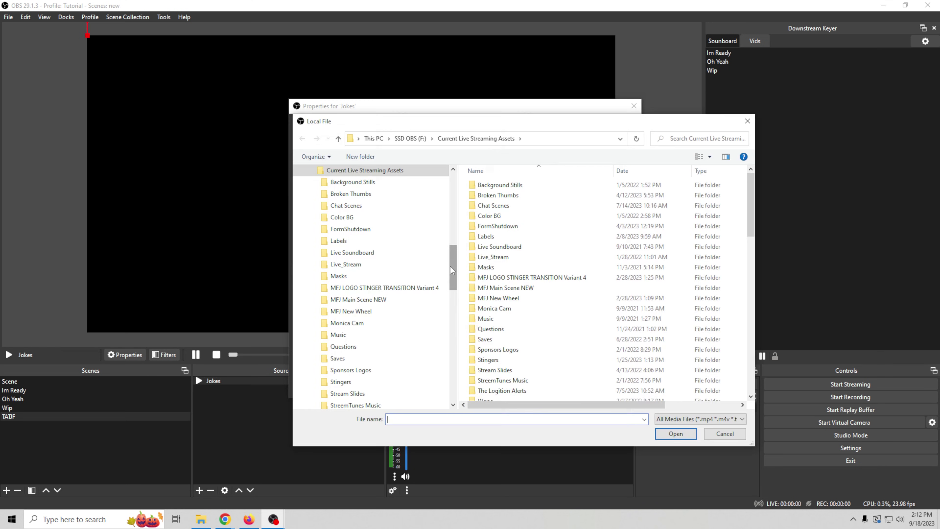
scroll(507, 397, "down", 10)
left_click(506, 395)
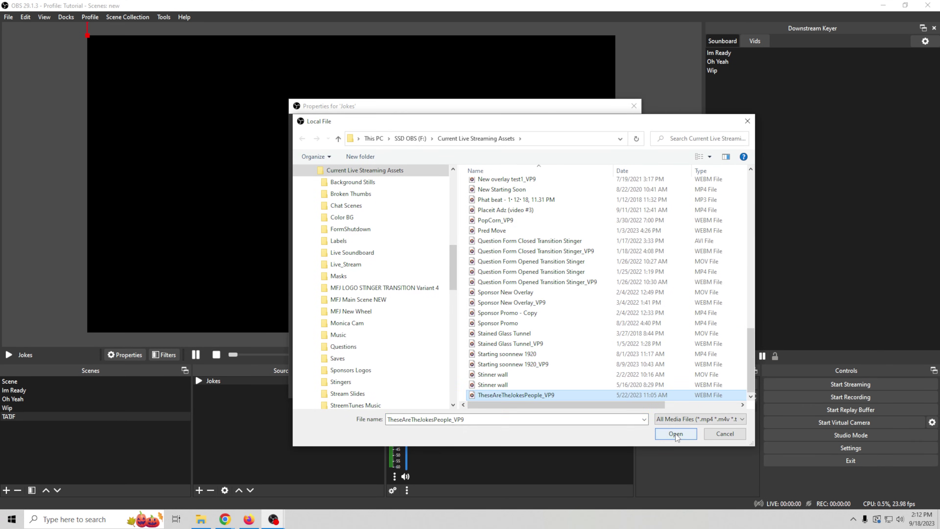
left_click(677, 435)
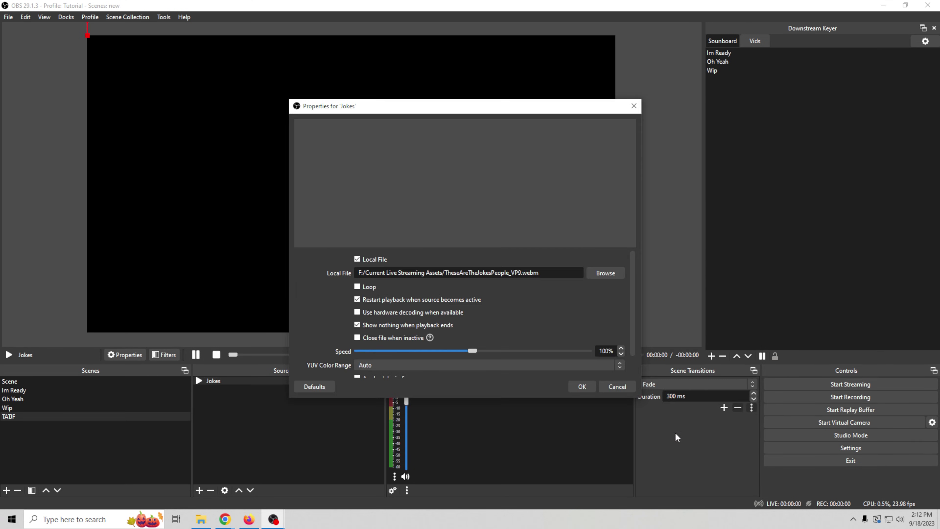
left_click(583, 386)
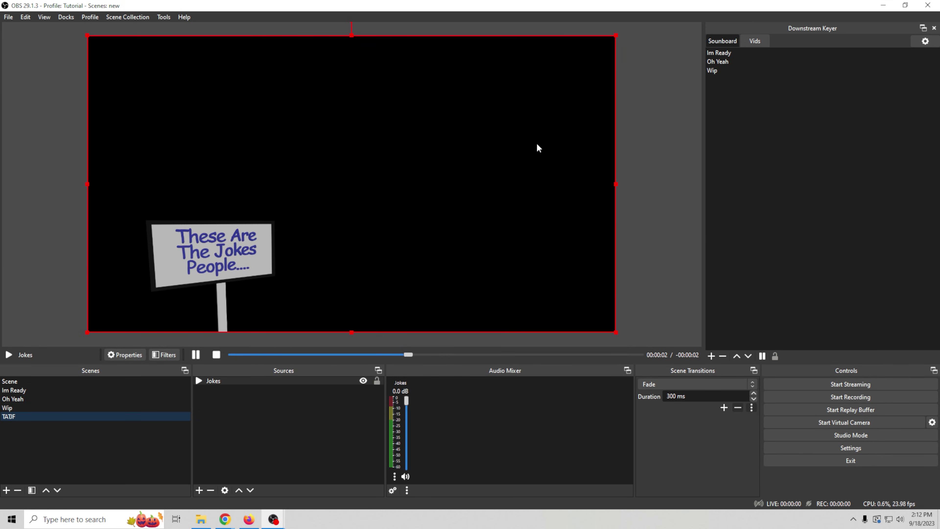
- Add the TATJF scene to the Vids downstream keyer and switch to the camera scene
left_click(755, 42)
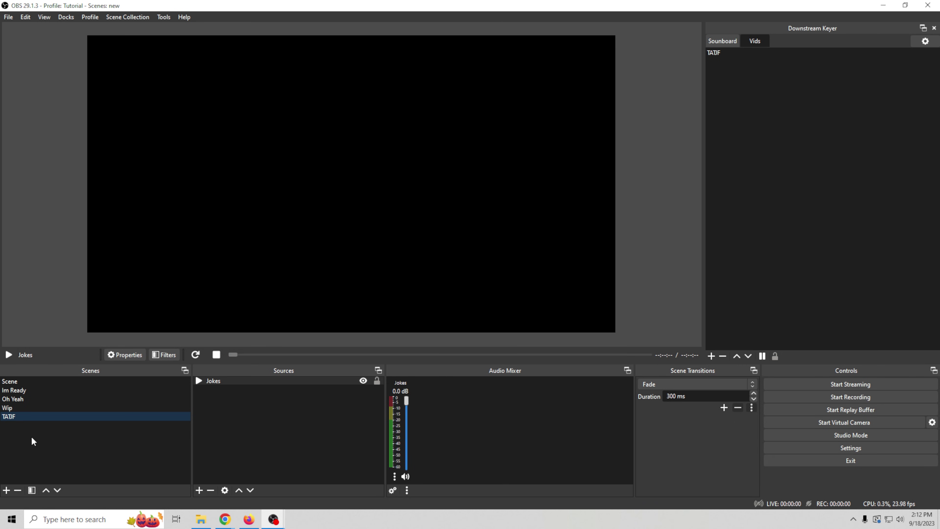
left_click(19, 383)
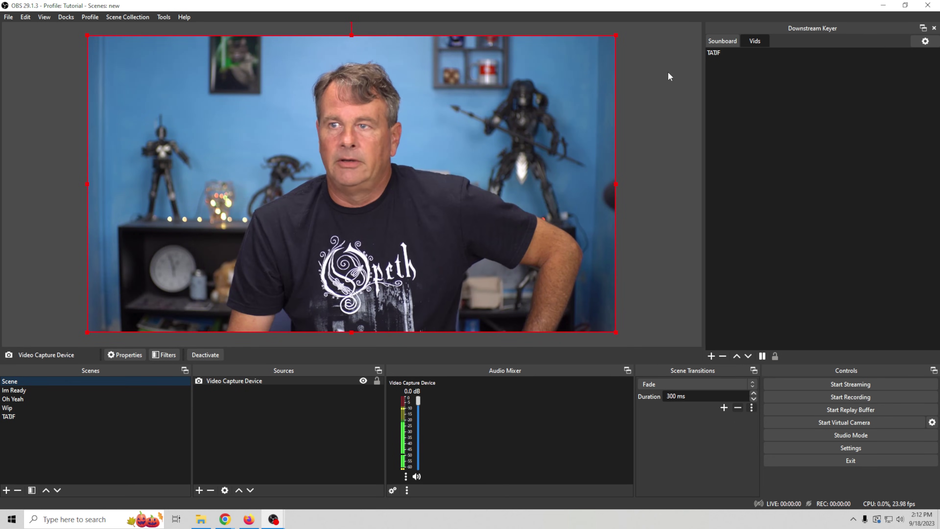
- Play Oh Yeah from the Sounboard keyer, clear it, and play TATJF from the Vids keyer over the camera scene
left_click(716, 39)
left_click(742, 61)
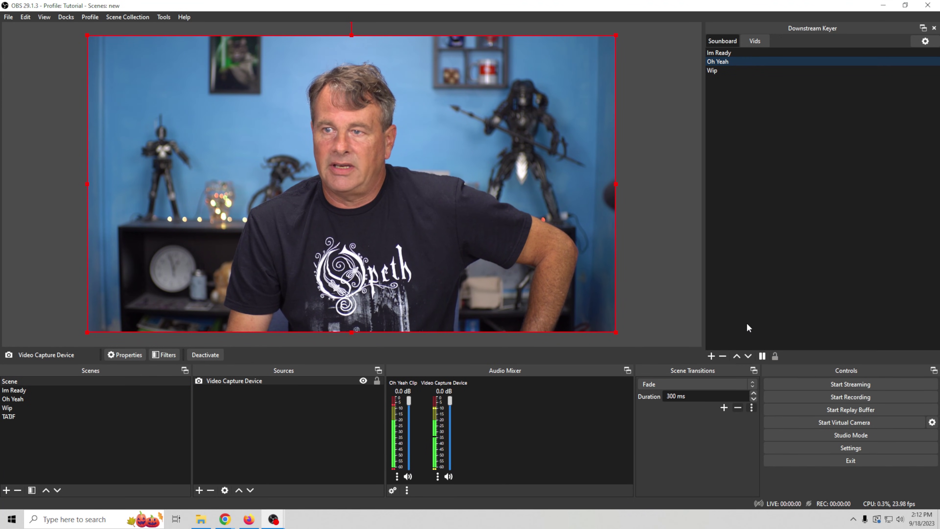
left_click(761, 355)
left_click(755, 41)
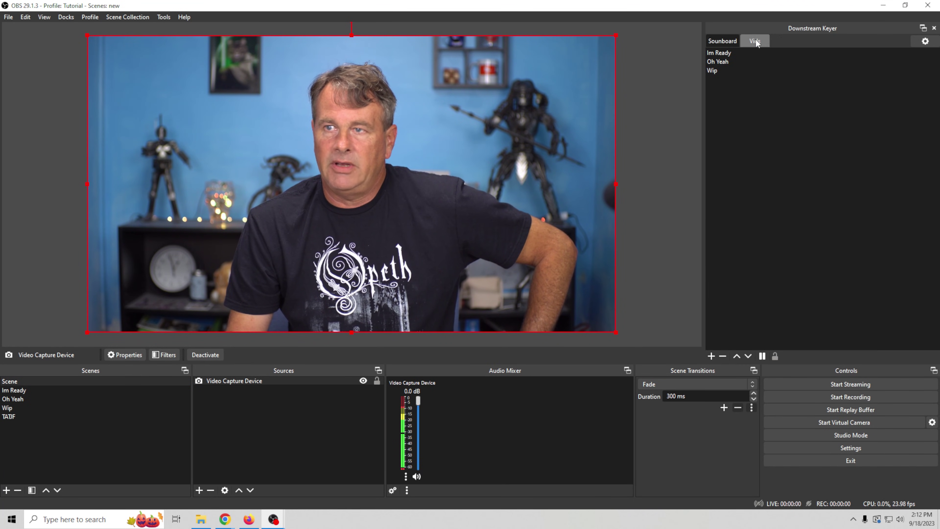
left_click(713, 52)
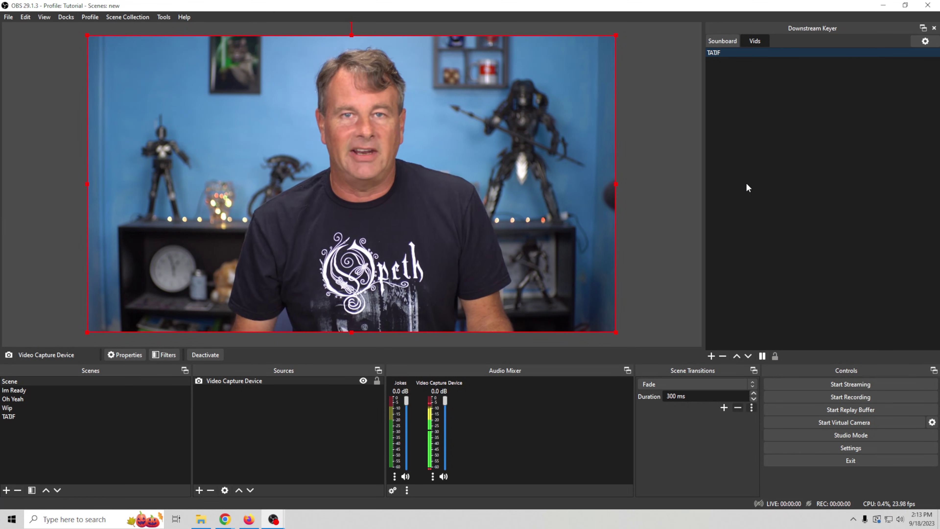
- Create a scene named Scene 2 and add a new media source to it with the default name
left_click(6, 490)
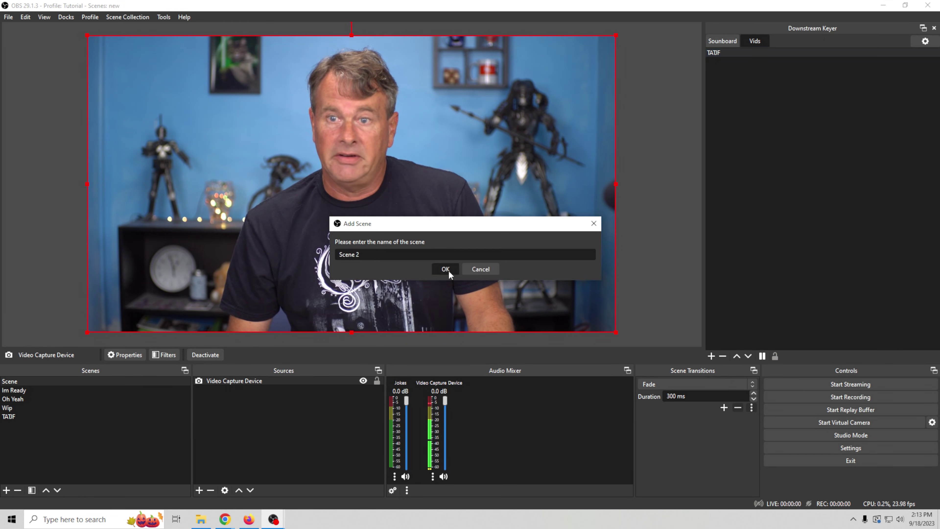
left_click(447, 269)
left_click(199, 490)
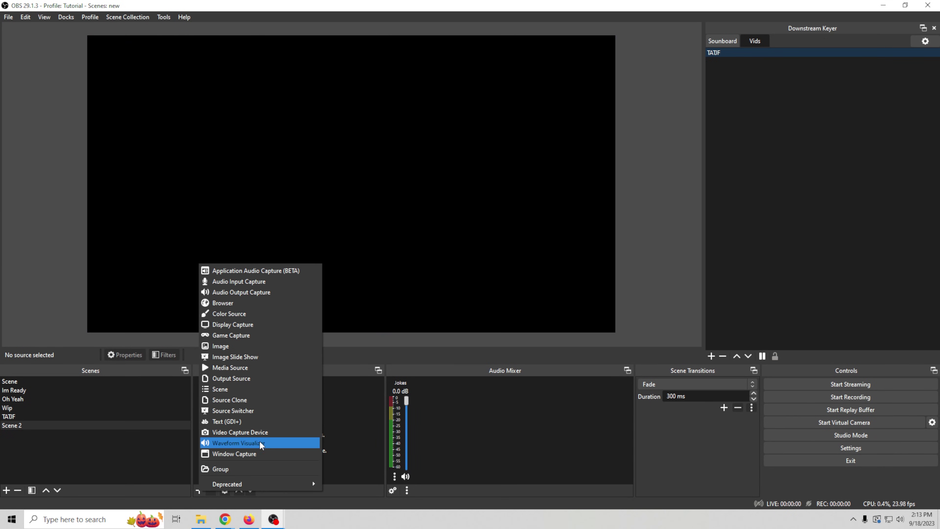
left_click(273, 365)
left_click(495, 321)
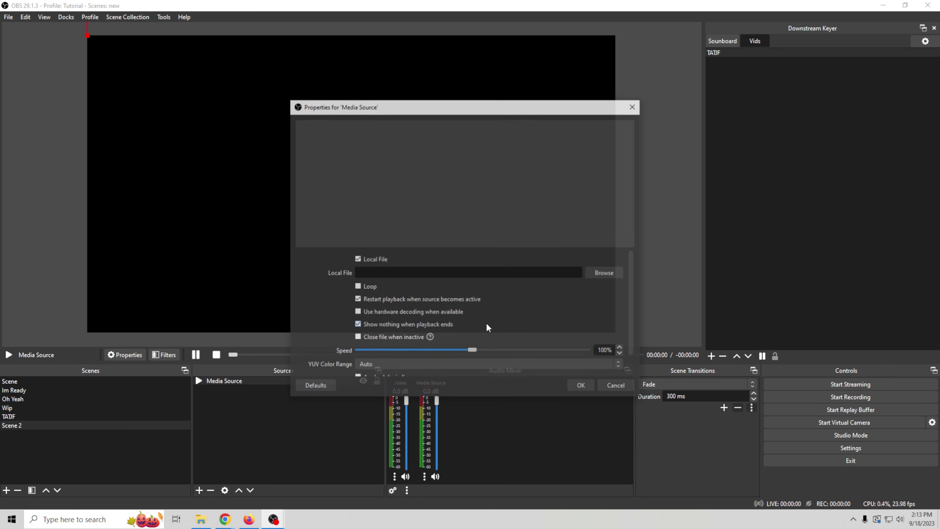
- Load Oculus.mp4 from the Monica Cam folder into Scene 2's media source and enable looping
left_click(602, 273)
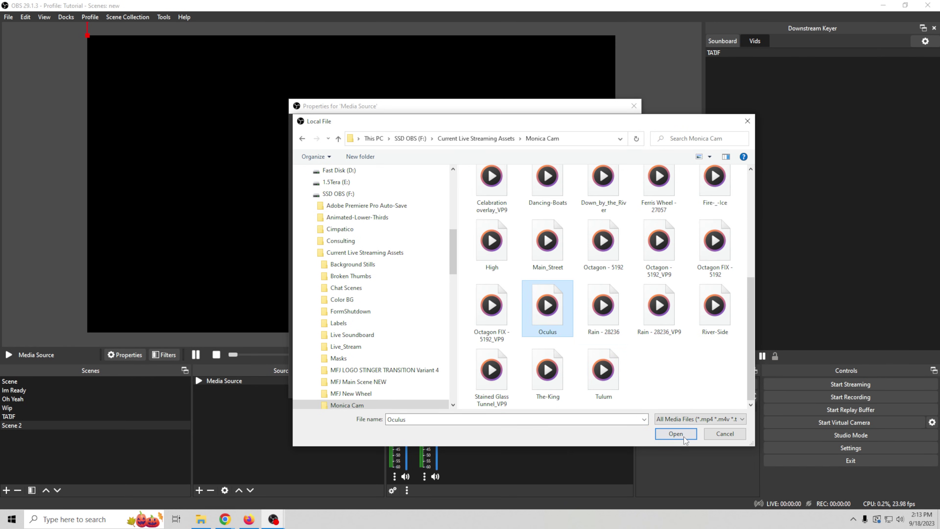
left_click(676, 433)
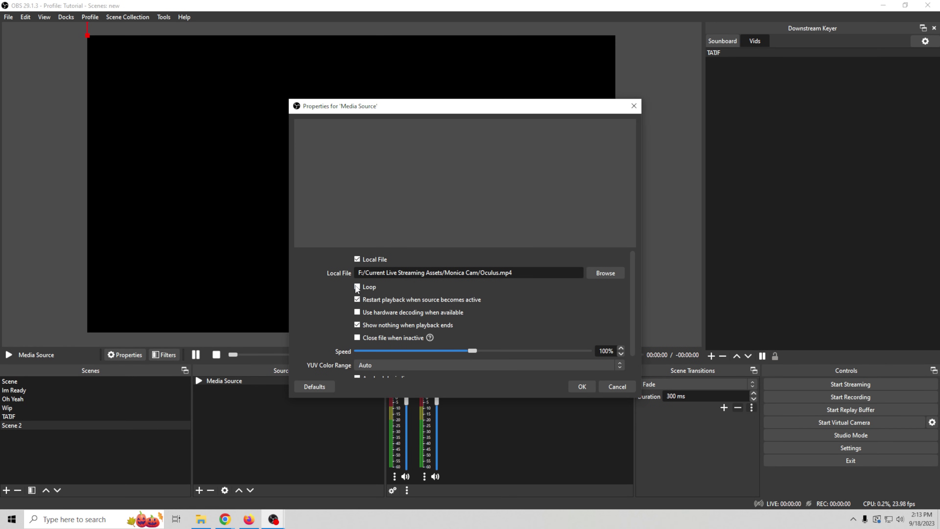
left_click(357, 287)
left_click(581, 387)
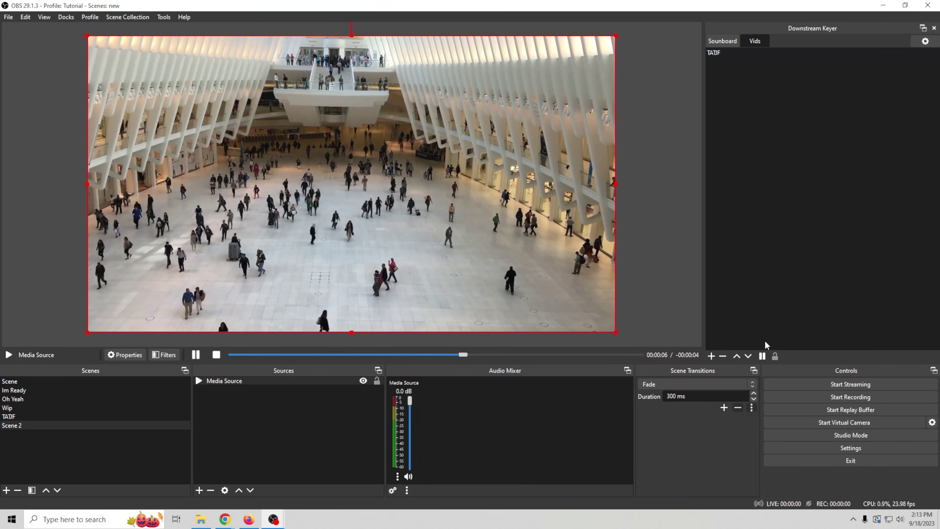
- Play TATJF from the Vids keyer over Scene 2, and replay it over the camera scene
left_click(759, 53)
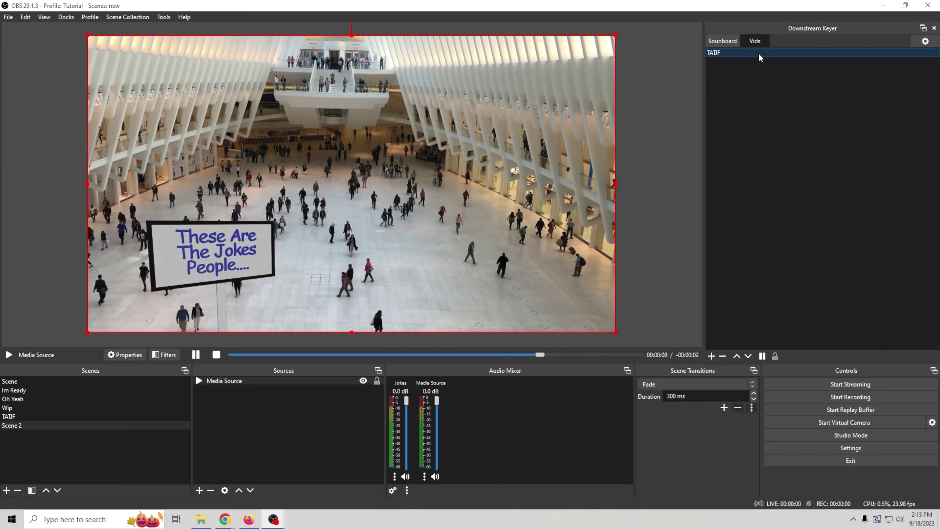
left_click(65, 381)
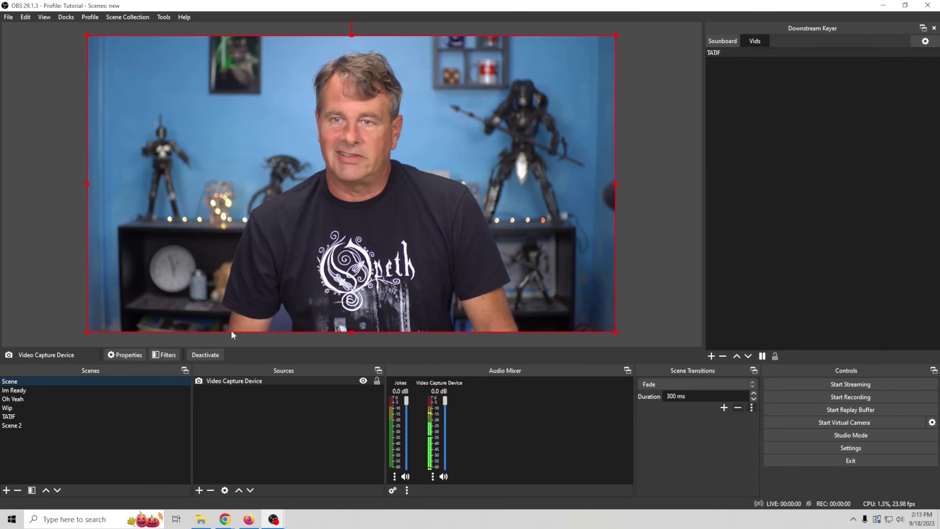
left_click(763, 356)
left_click(716, 52)
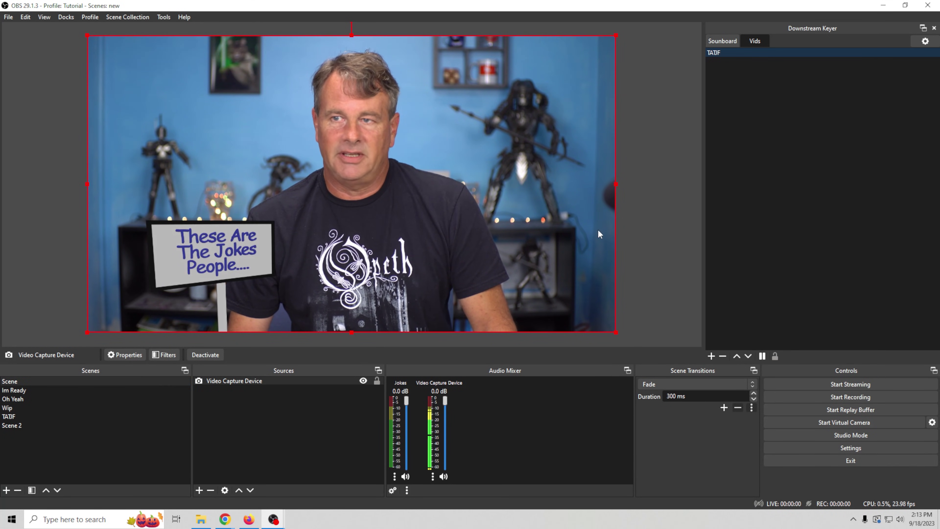
- Move Scene 2 directly below the camera scene in the scene order
left_click(120, 387)
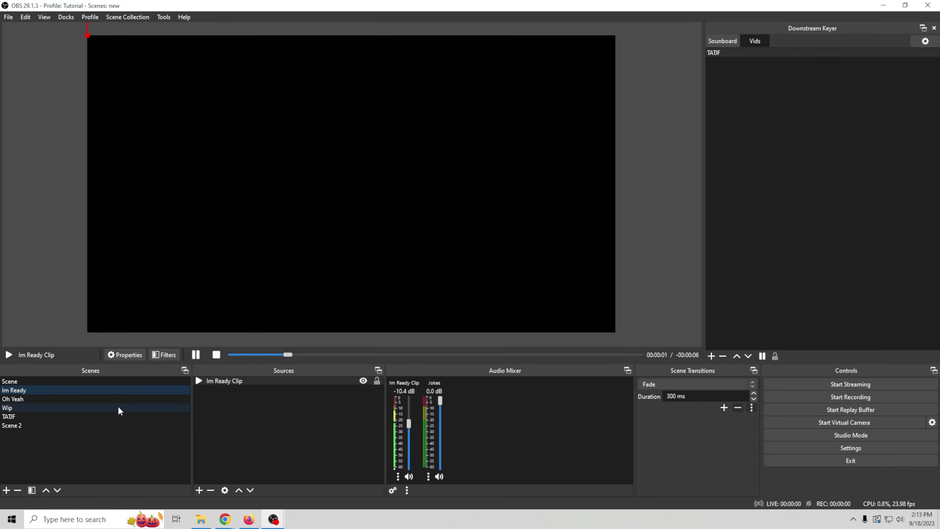
left_click(120, 424)
left_click_drag(120, 424, 135, 384)
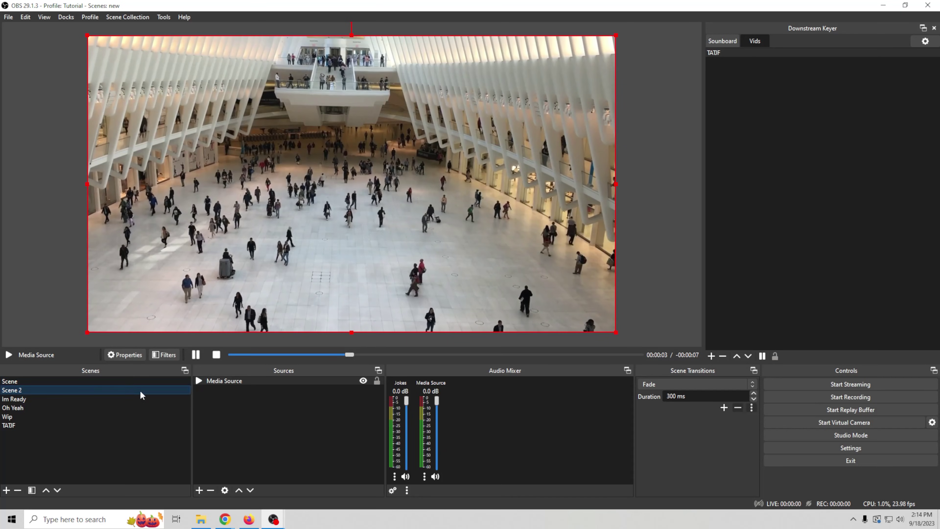
- Preview TATJF from the Vids keyer over Scene 2, return to the camera scene, and view the Sounboard keyer
left_click(735, 53)
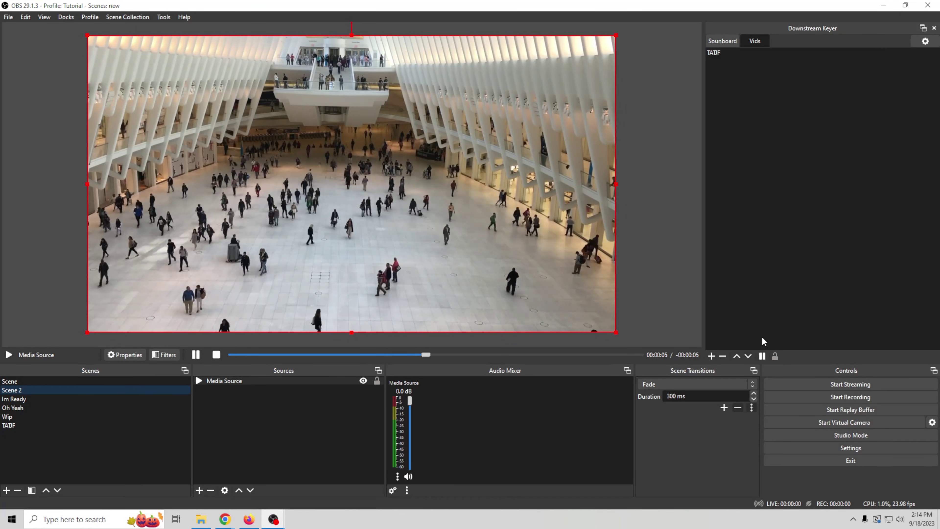
left_click(49, 382)
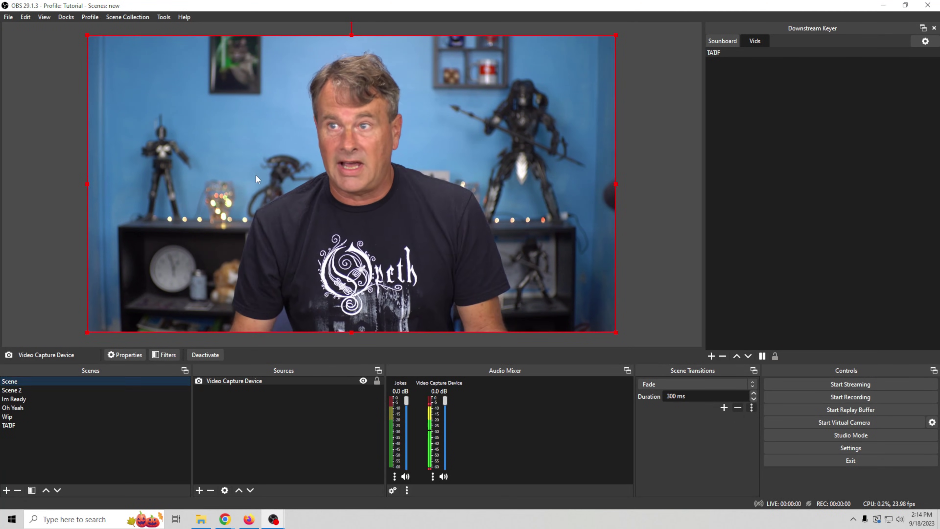
left_click(709, 42)
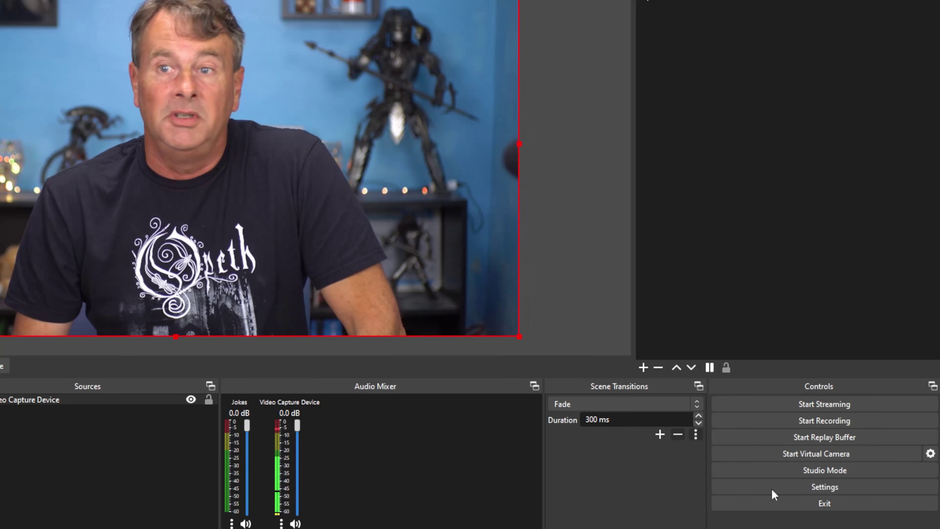
- Look through the hotkey settings for the entries belonging to the downstream keyers
left_click(771, 492)
left_click(37, 128)
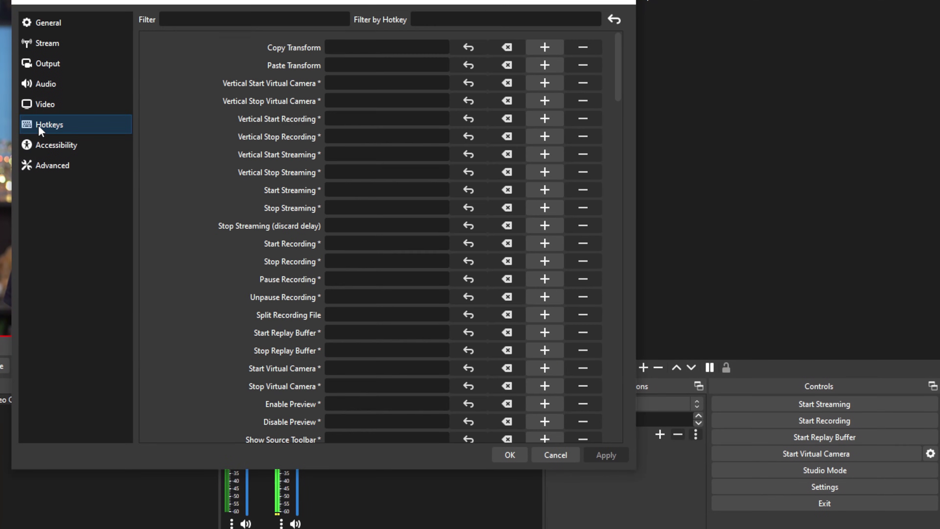
scroll(282, 198, "down", 9)
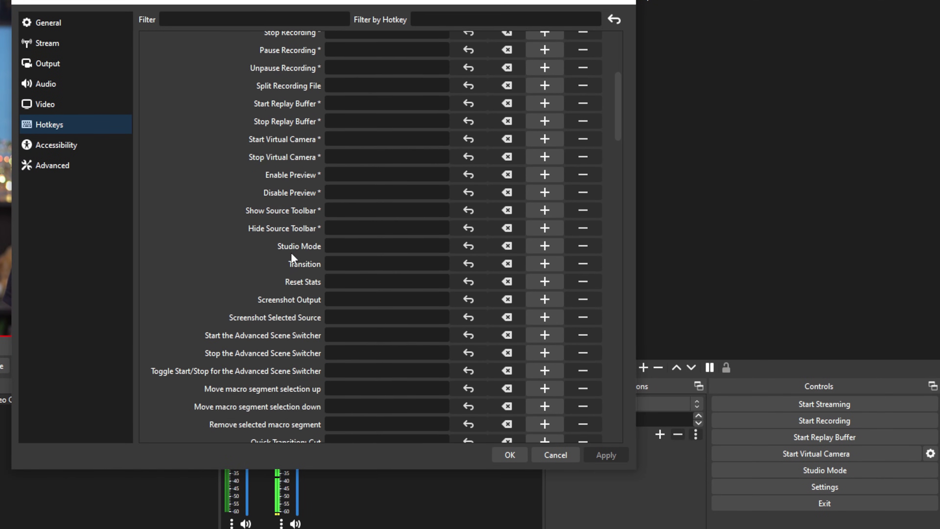
scroll(292, 256, "down", 2)
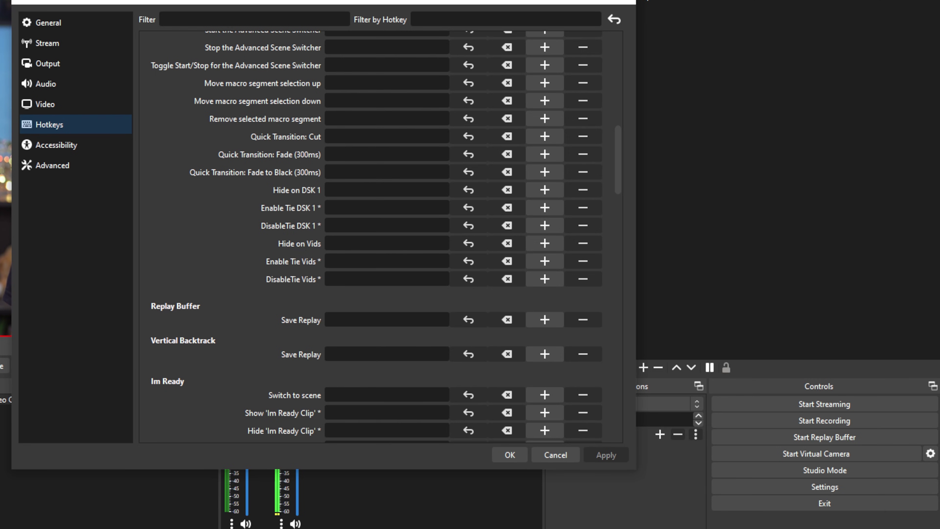
scroll(274, 175, "down", 1)
scroll(275, 173, "up", 2)
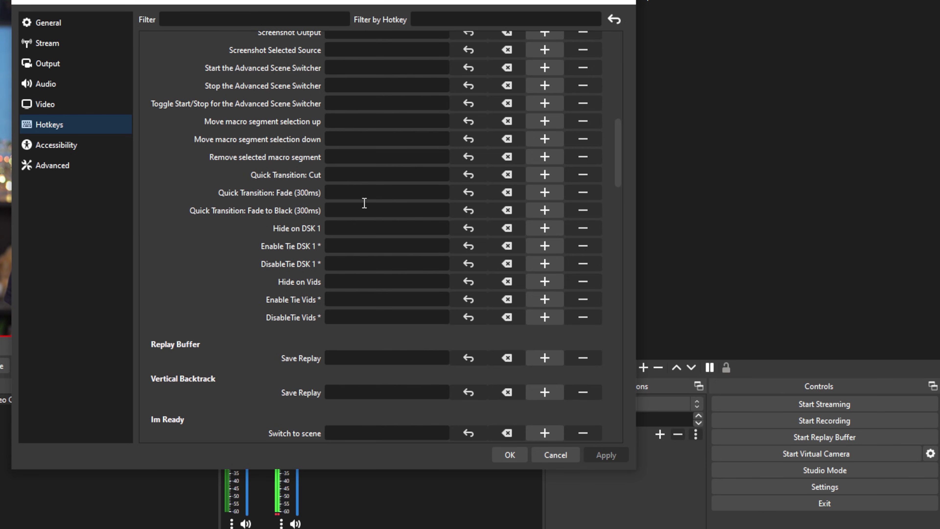
scroll(313, 203, "down", 2)
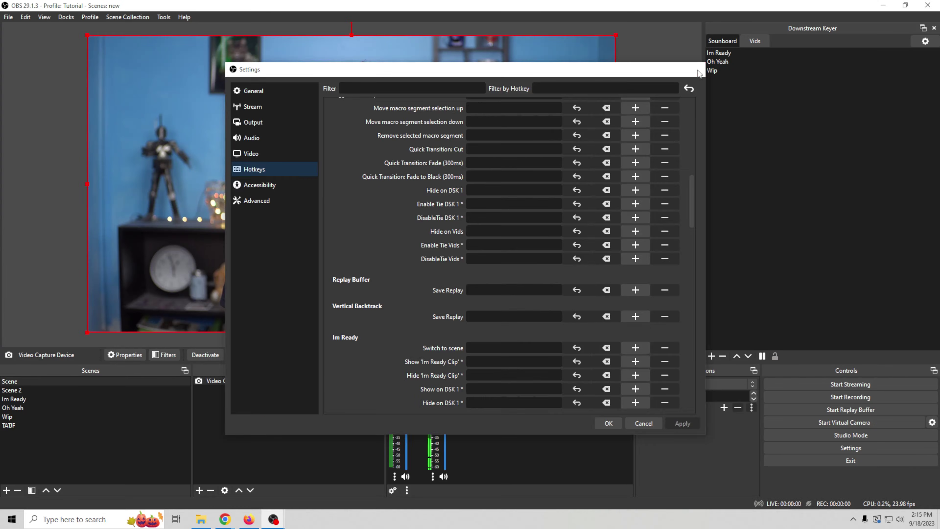
- Close the settings and restart OBS Studio
left_click(626, 2)
left_click(935, 4)
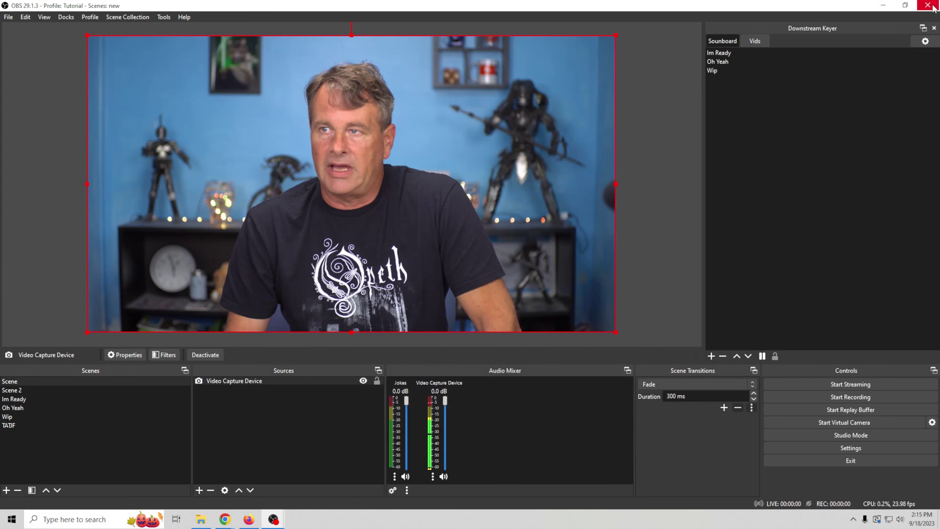
double_click(437, 26)
left_click(520, 268)
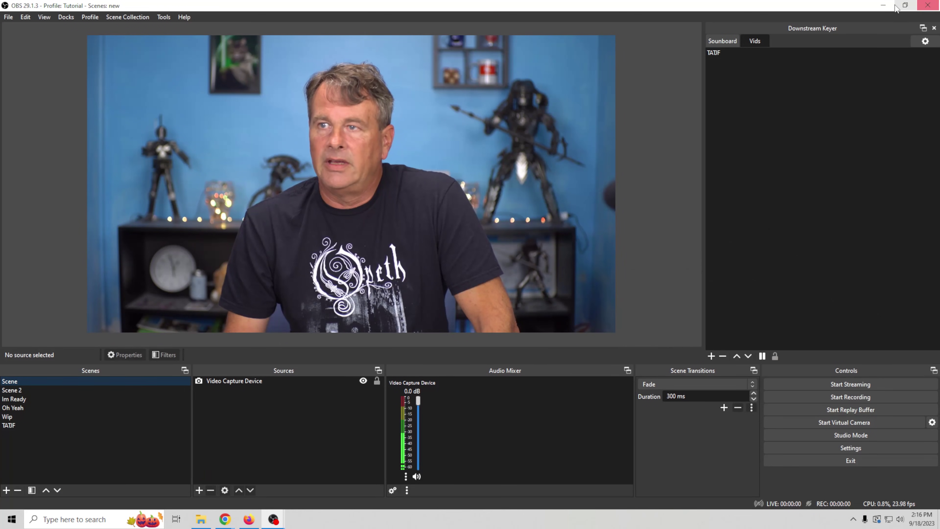
- Review the hotkey entries for the Sounboard and Vids keyers and for the Im Ready and Oh Yeah scenes, leaving them unassigned
left_click(818, 450)
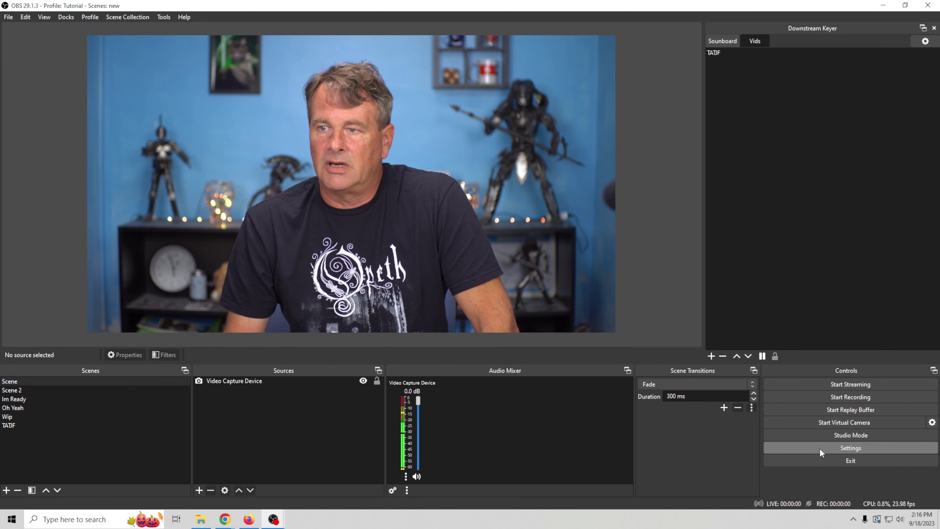
left_click(261, 169)
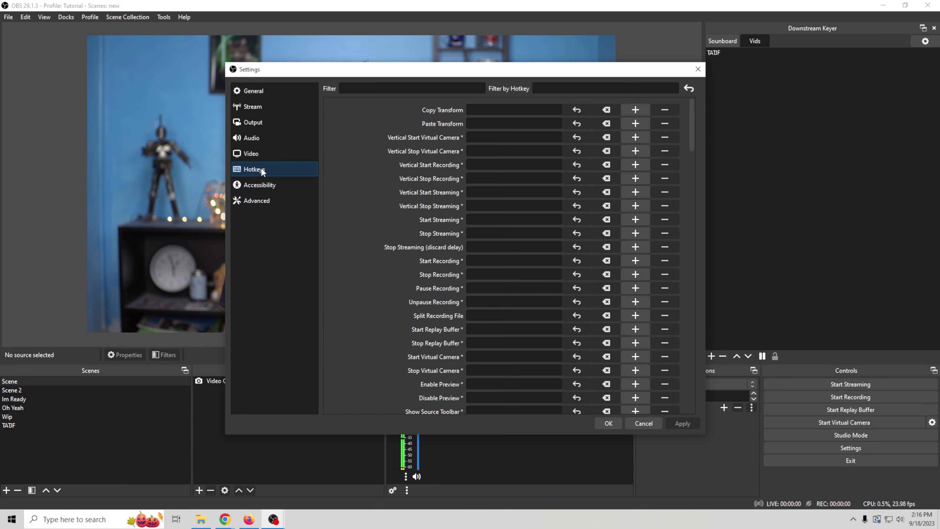
scroll(409, 270, "down", 12)
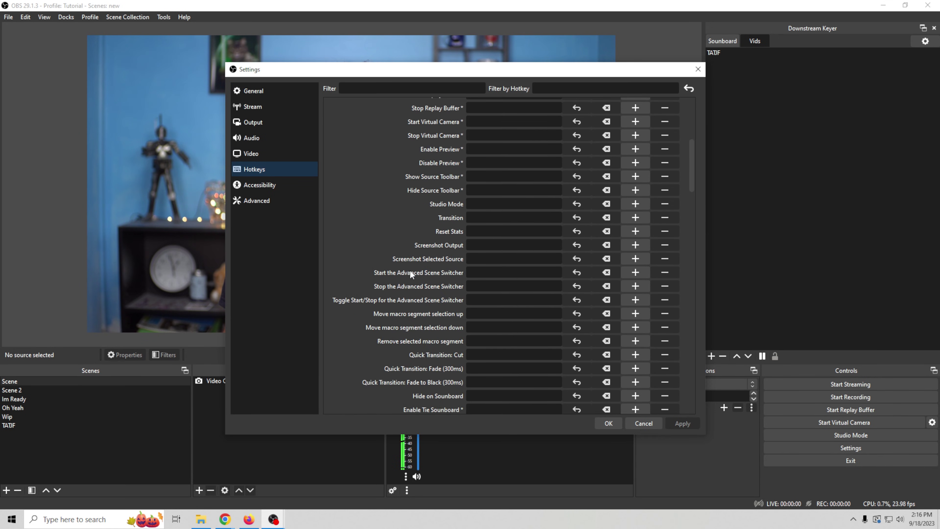
scroll(411, 270, "down", 1)
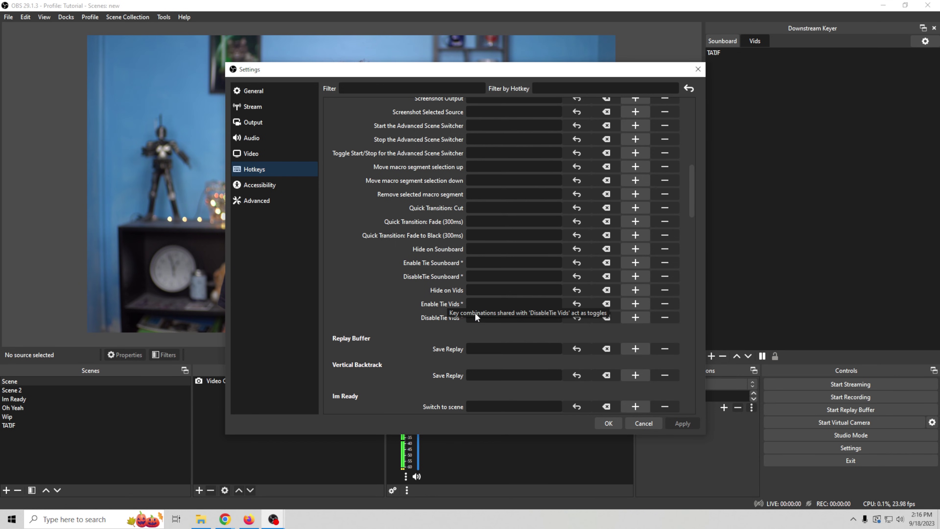
left_click(485, 304)
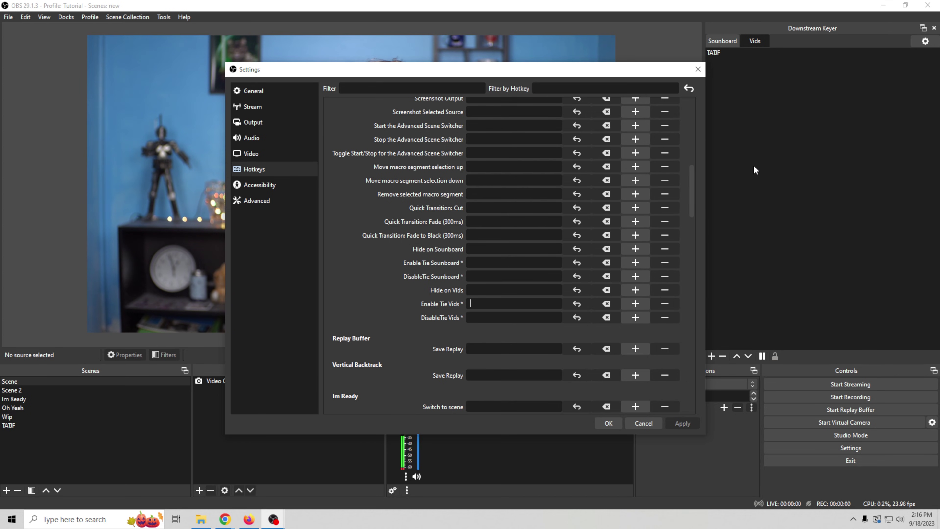
scroll(445, 220, "down", 3)
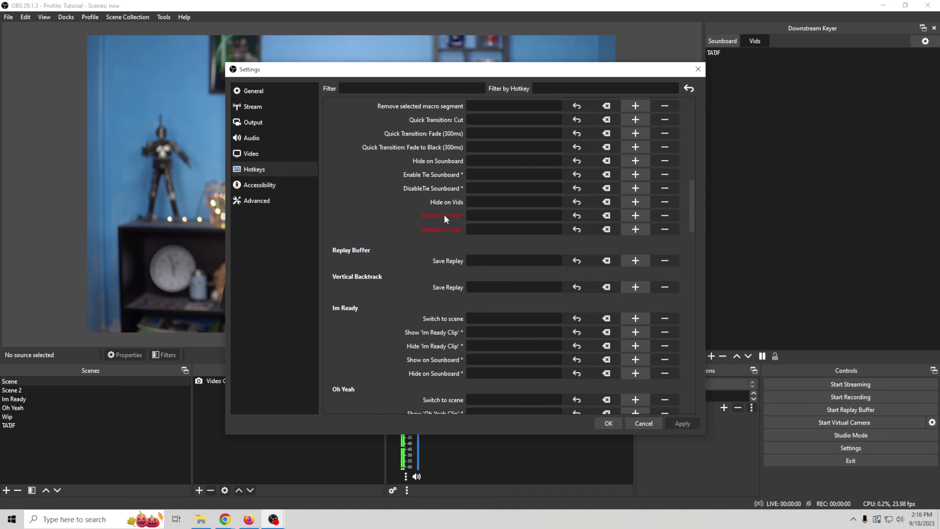
scroll(444, 217, "down", 3)
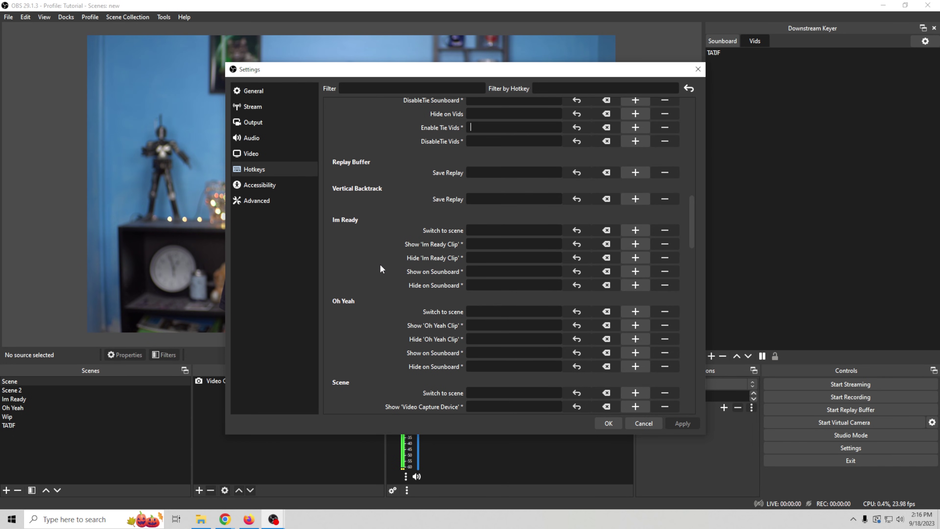
scroll(380, 264, "down", 1)
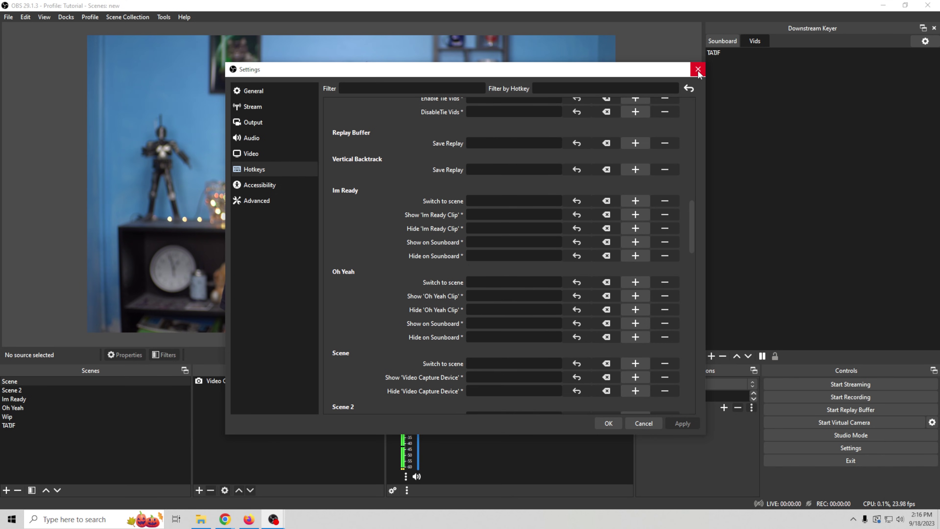
left_click(643, 423)
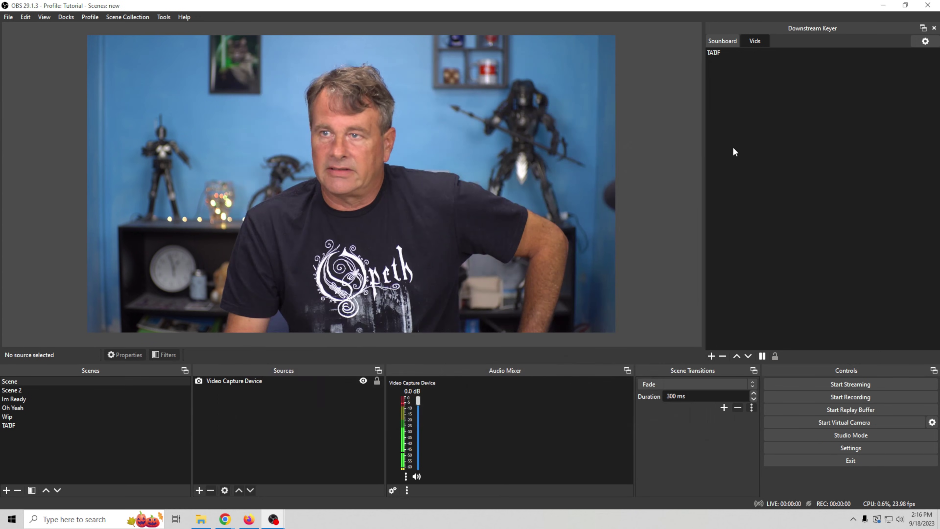
- Play Im Ready from the Sounboard keyer over the camera scene and clear it
left_click(715, 39)
left_click(718, 52)
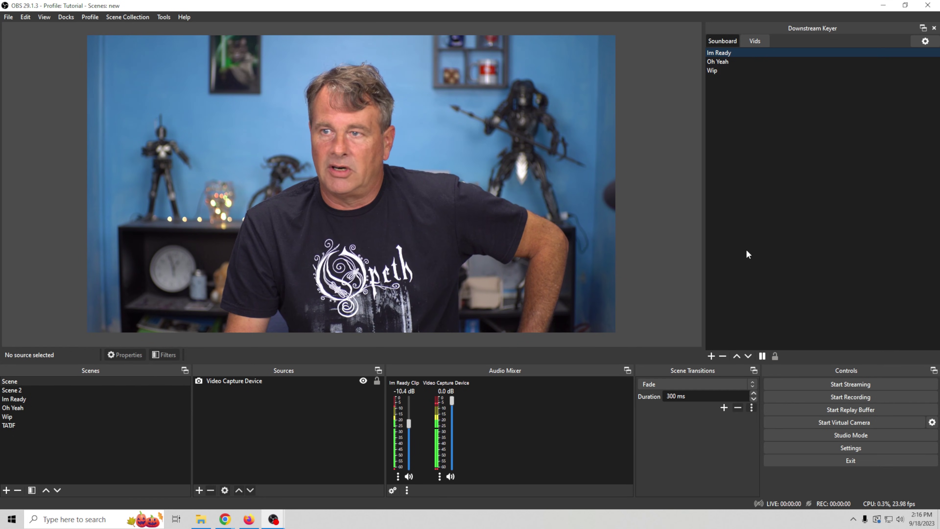
left_click(762, 356)
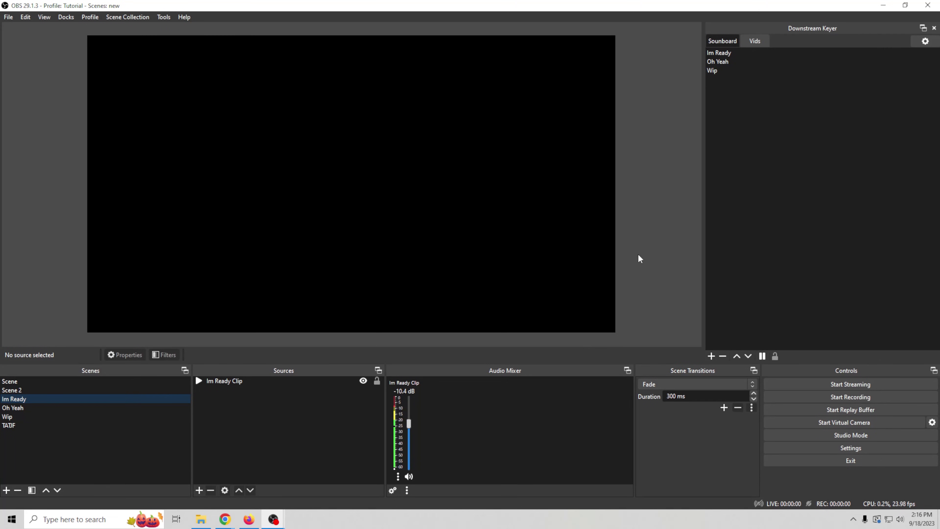
- Toggle the visibility of the Im Ready Clip source in the Im Ready scene, and return to the camera scene
left_click(363, 381)
left_click(363, 382)
left_click(364, 382)
left_click(60, 381)
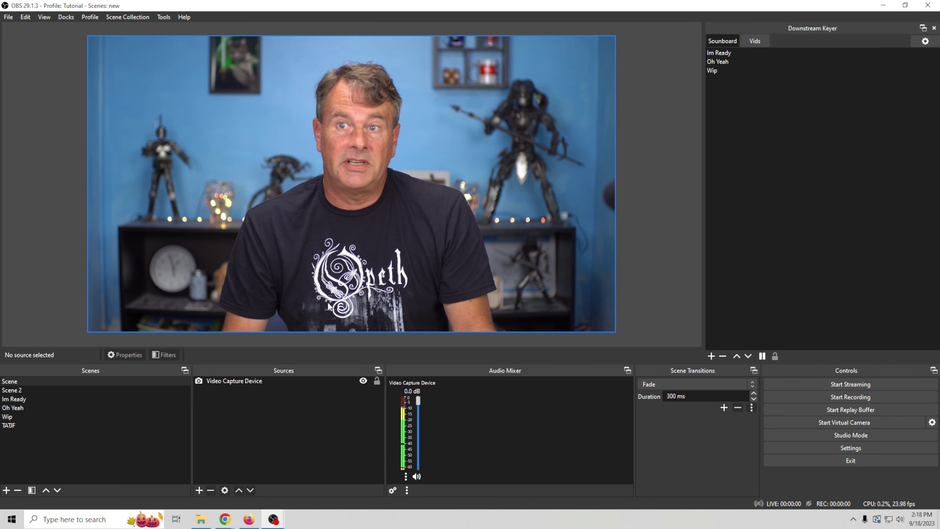
- Assign Z as the hotkey for both Show on Sounboard and Hide on Sounboard of the Im Ready scene
left_click(847, 449)
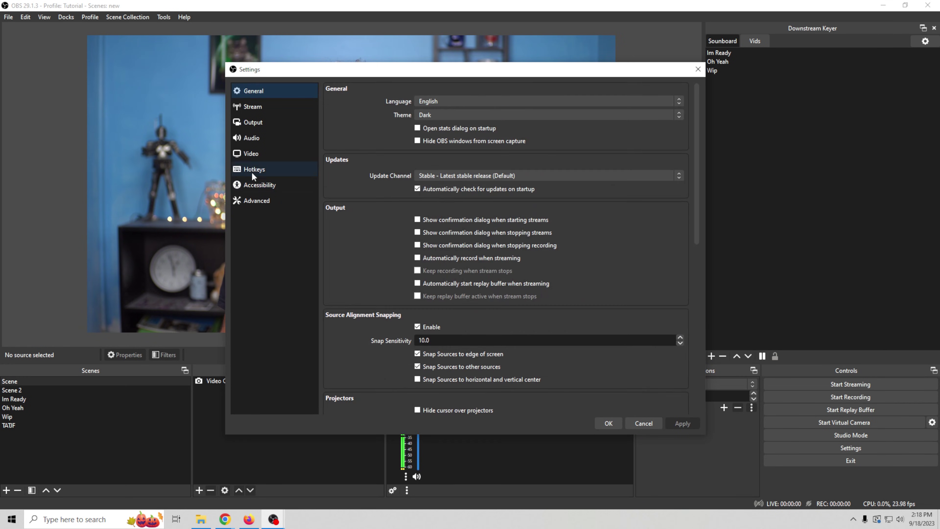
left_click(252, 174)
scroll(407, 289, "down", 6)
scroll(417, 300, "down", 10)
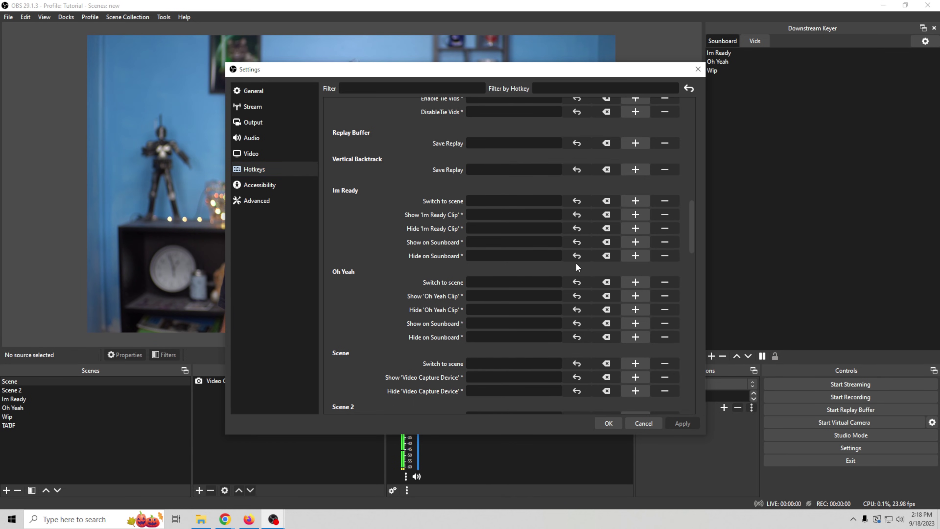
key("z")
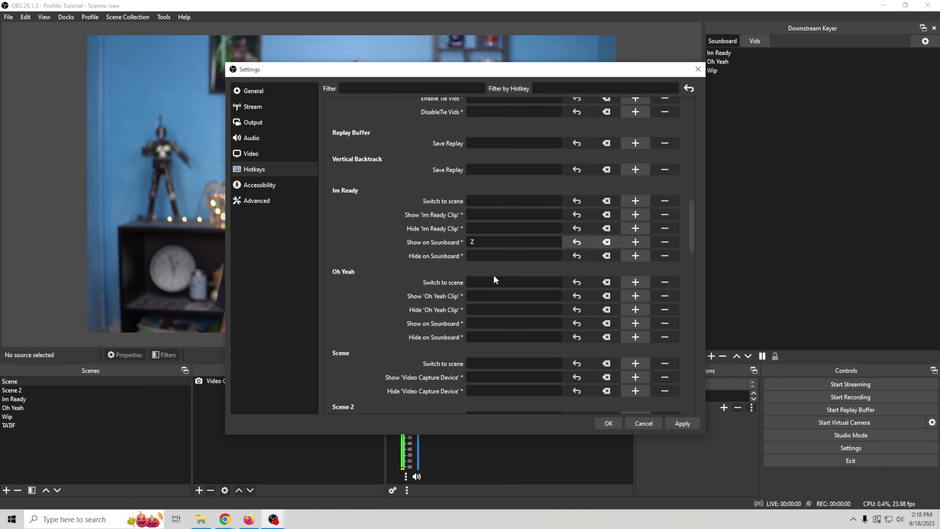
key("z")
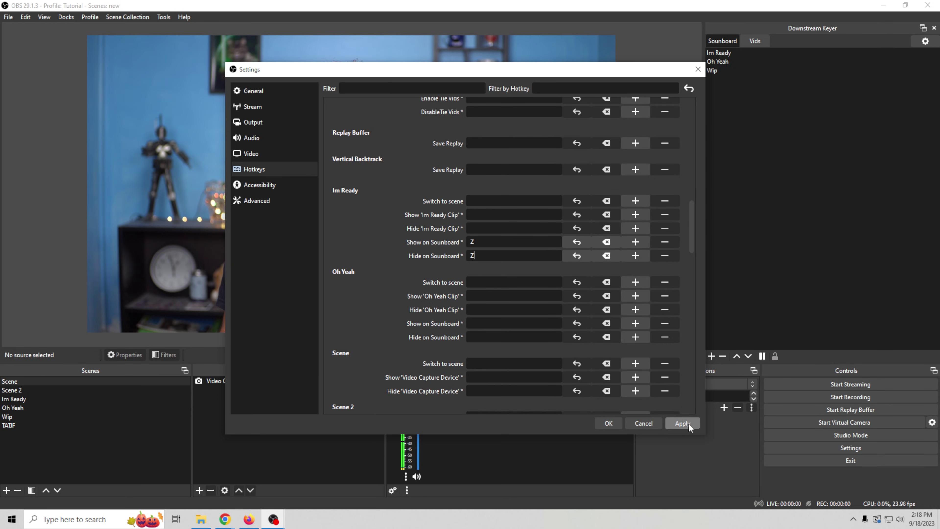
left_click(613, 422)
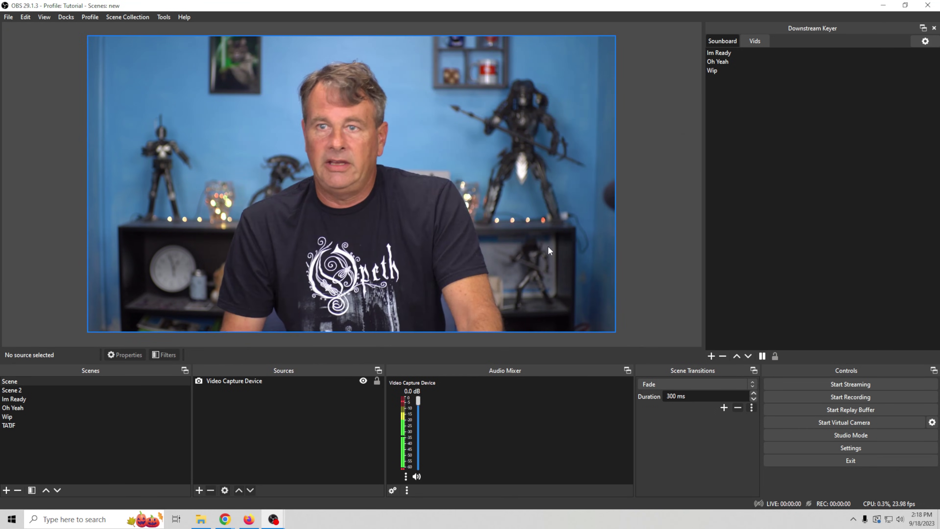
- Test the Im Ready hotkey, and play TATJF from the Vids keyer over the camera scene and clear it
key("z")
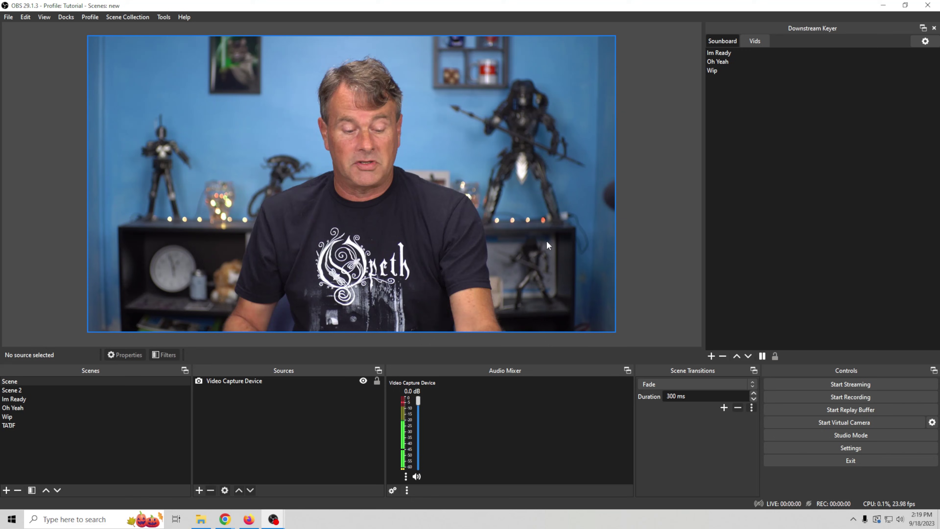
key("F1")
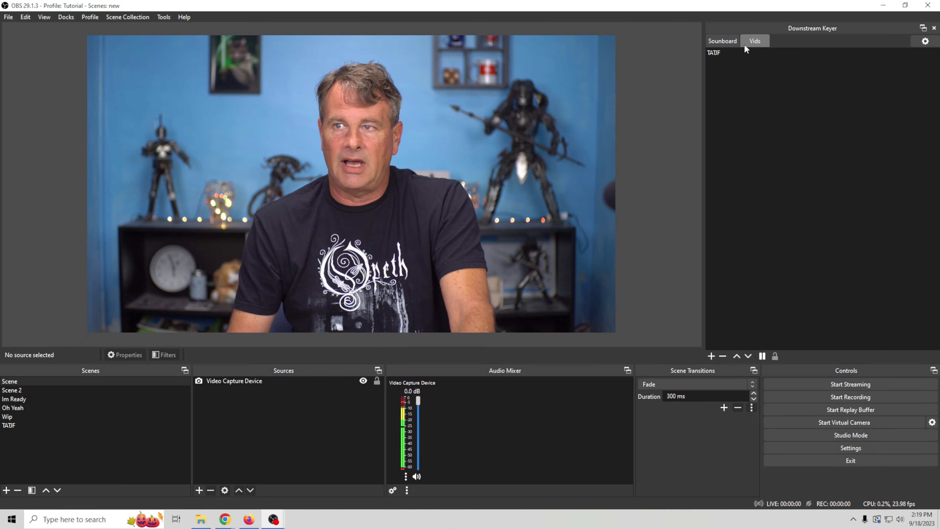
left_click(707, 51)
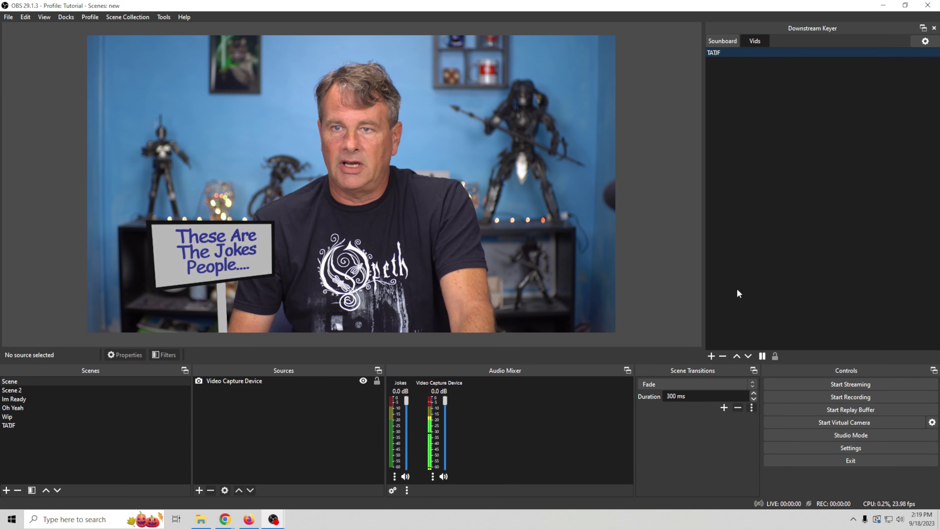
left_click(765, 355)
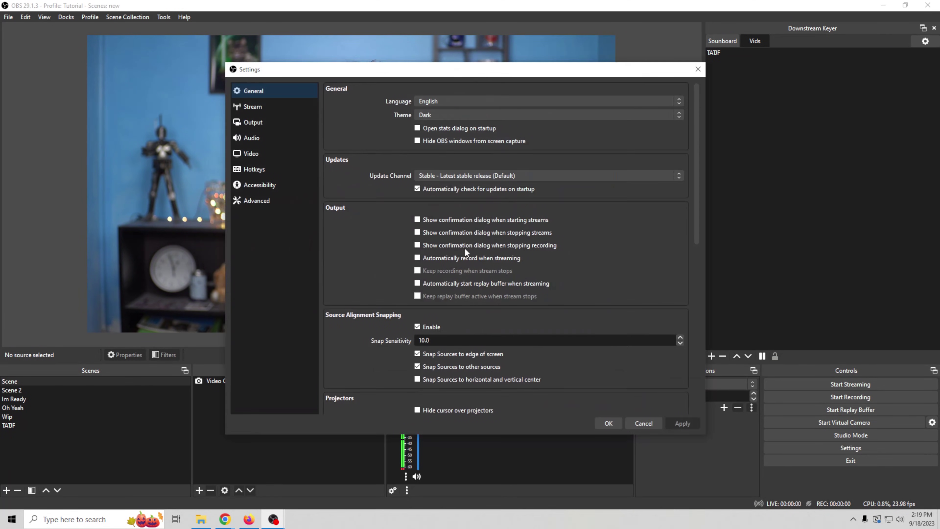
- Assign X as the hotkey for both Show on Vids and Hide on Vids of the TATJF scene
left_click(258, 169)
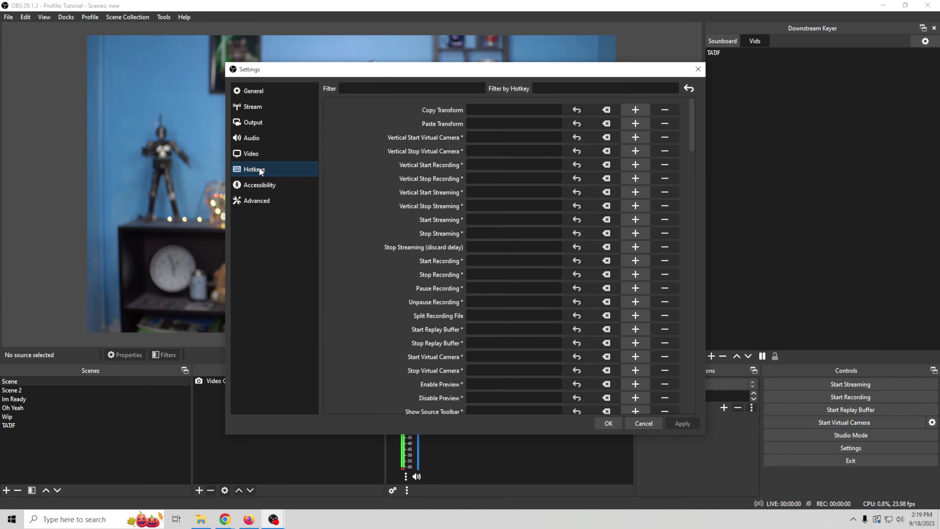
scroll(375, 241, "down", 3)
scroll(381, 241, "down", 12)
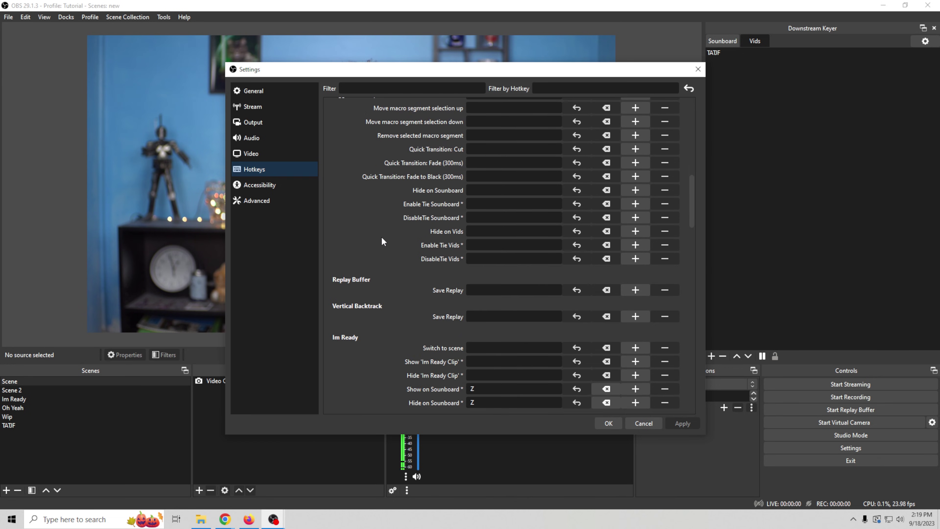
scroll(382, 241, "down", 3)
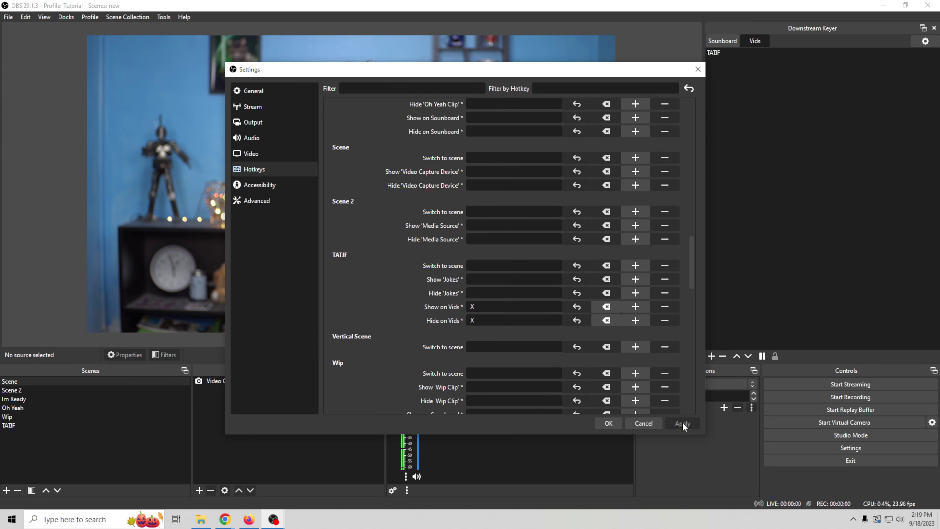
left_click(609, 423)
- View the Sounboard keyer and trigger Im Ready and TATJF together over the camera scene with their hotkeys
left_click(715, 41)
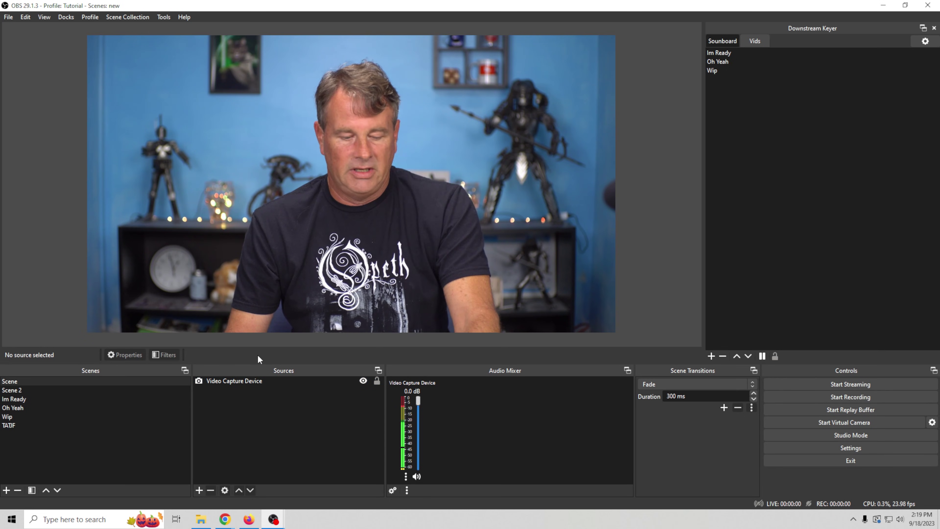
key("F1")
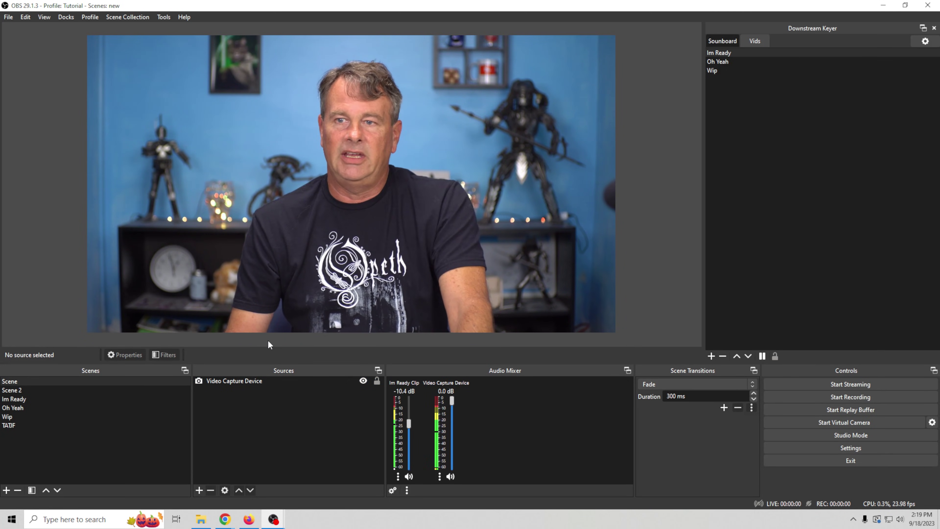
key("F2")
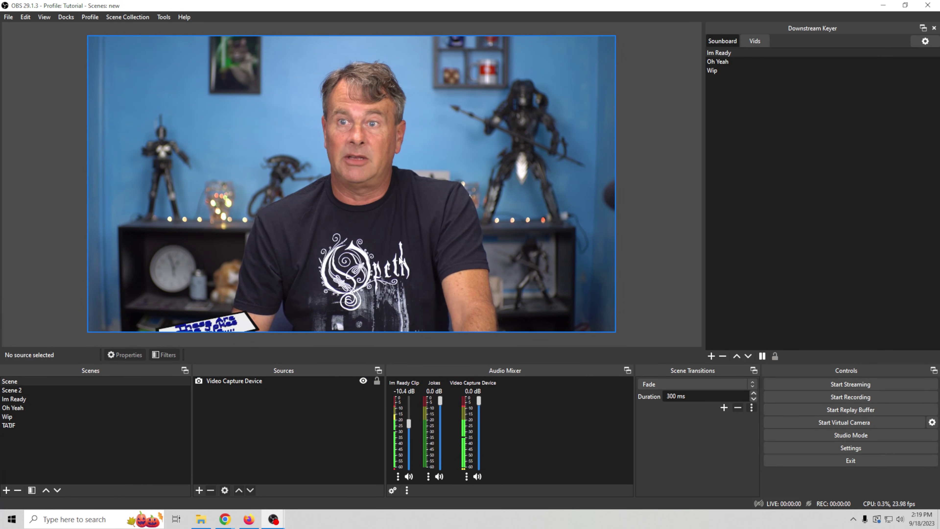